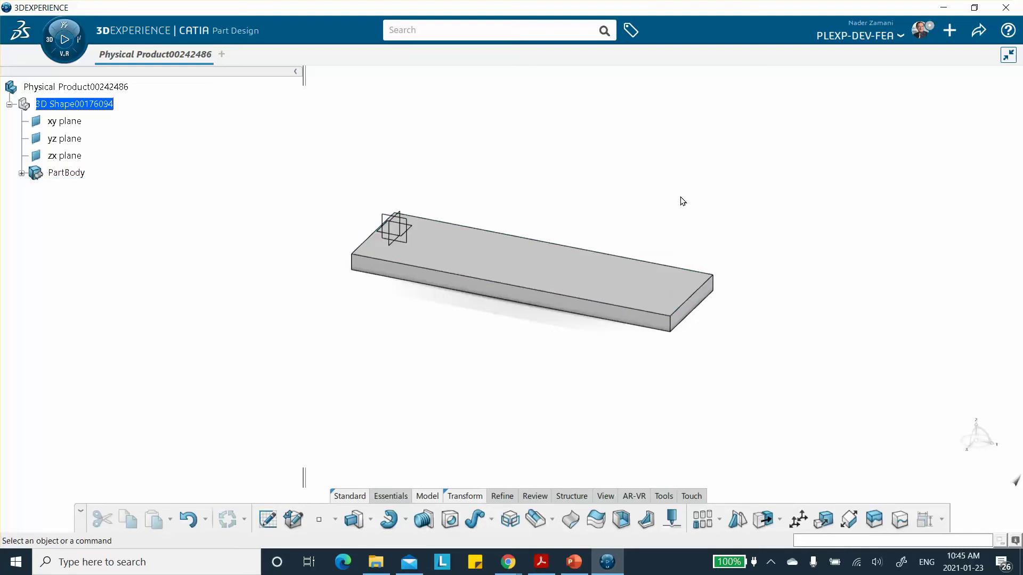
# Select the padded plate's top face and start a new sketch on it
pyautogui.click(642, 293)
pyautogui.click(722, 241)
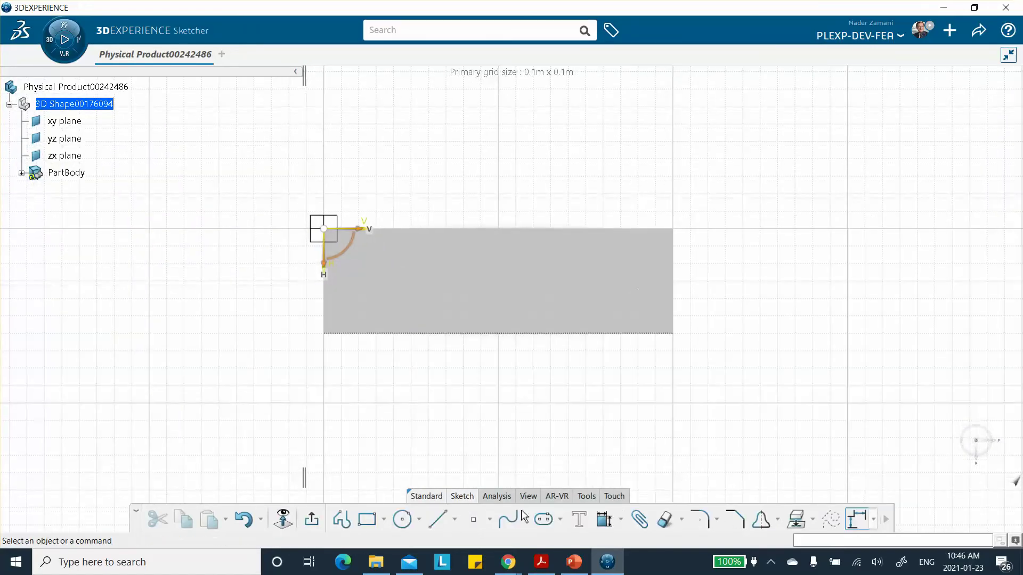
# Draw a circle near the plate's right end and check the reference slide for plate dimensions
pyautogui.click(402, 519)
pyautogui.click(620, 283)
pyautogui.click(637, 298)
pyautogui.click(744, 344)
pyautogui.click(575, 562)
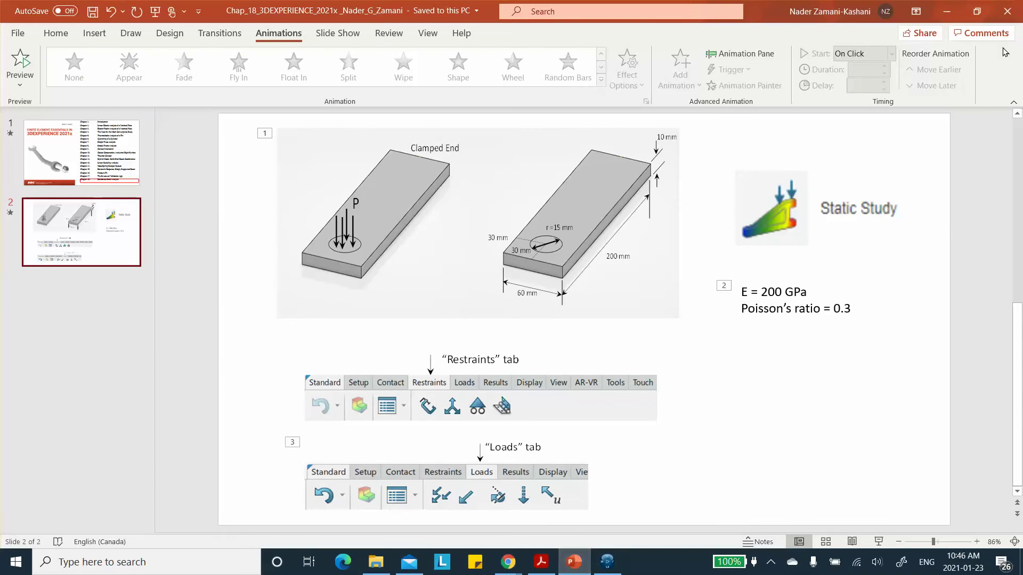
pyautogui.click(946, 10)
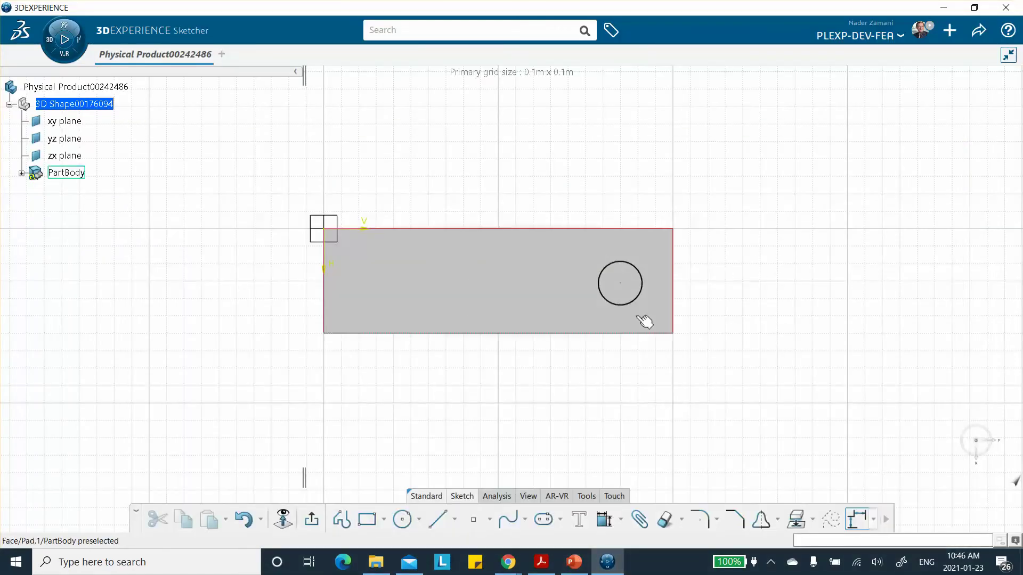
# Try an equidistant-point constraint on the top edge, bottom edge and circle centre, then cancel it
pyautogui.click(619, 230)
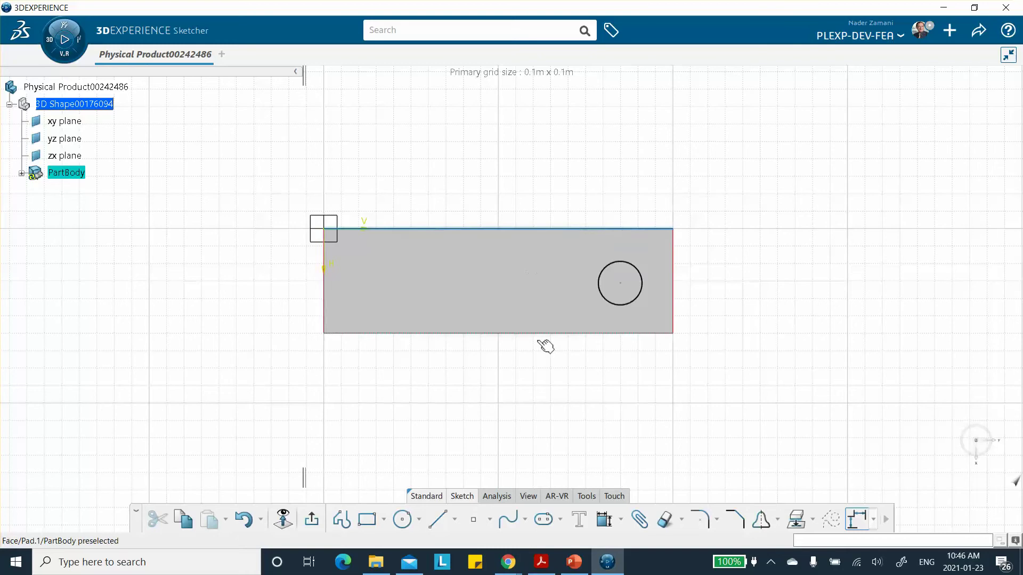
pyautogui.keyDown('ctrl'); pyautogui.click(614, 334); pyautogui.keyUp('ctrl')
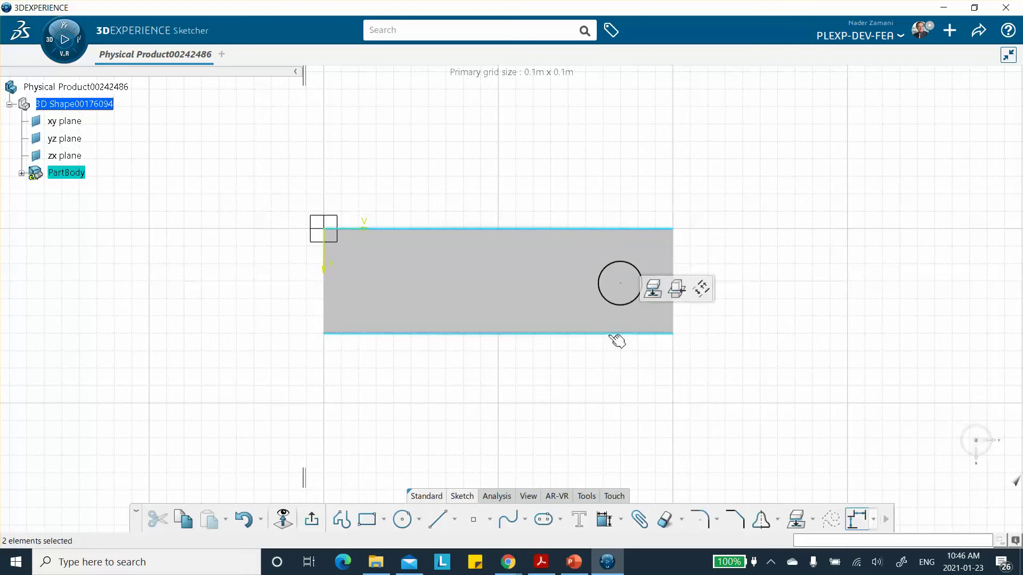
pyautogui.keyDown('ctrl'); pyautogui.click(620, 283); pyautogui.keyUp('ctrl')
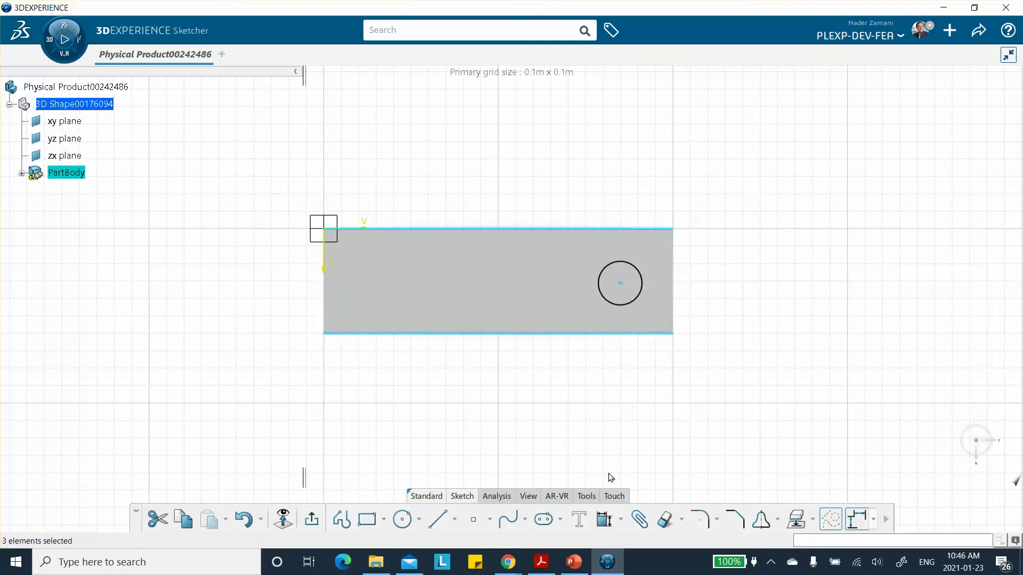
pyautogui.click(621, 520)
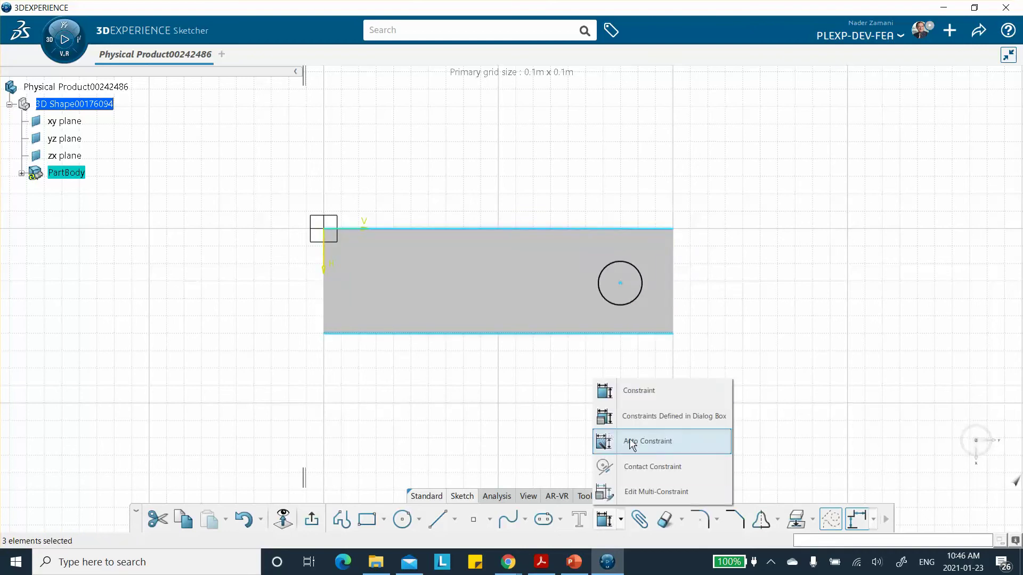
pyautogui.click(613, 418)
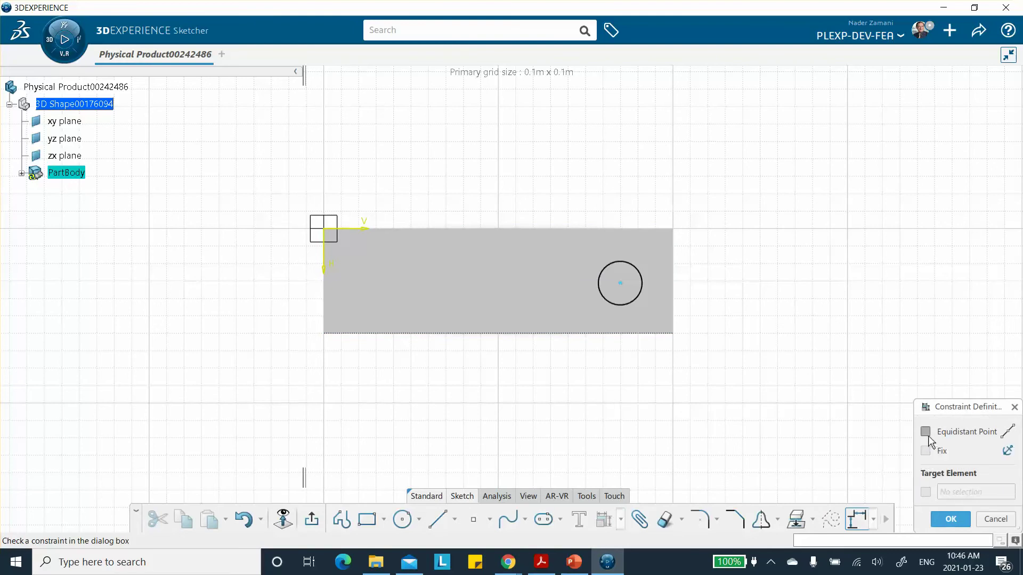
pyautogui.click(925, 432)
pyautogui.click(994, 520)
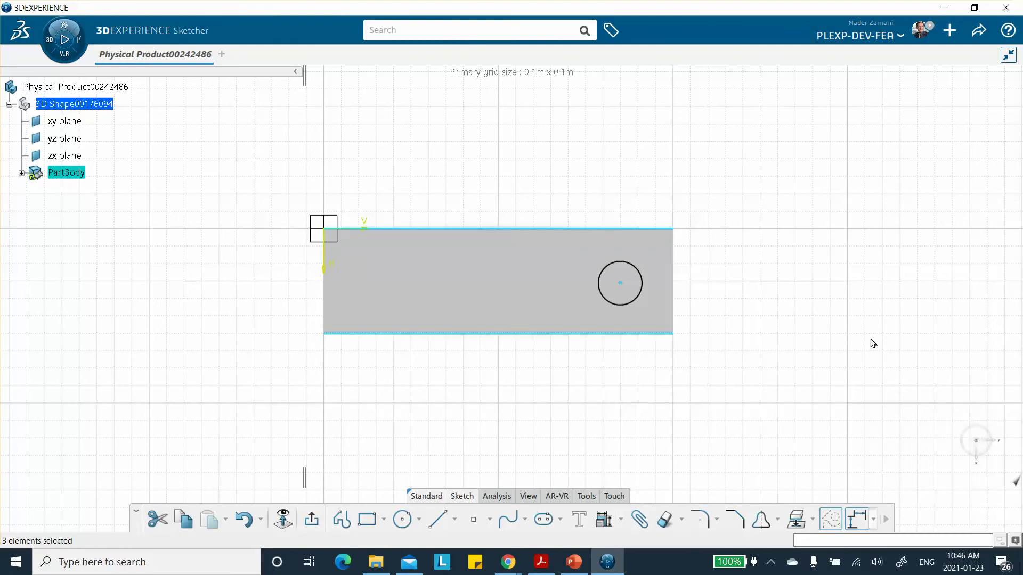
pyautogui.click(852, 371)
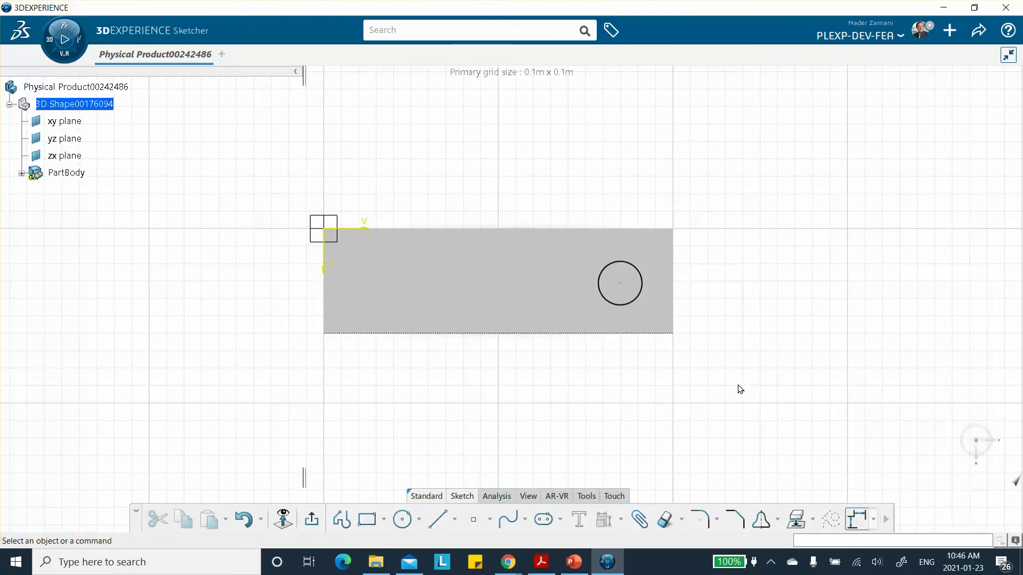
# Reselect the plate's top and bottom edges, clear them, and bring up the constraint options
pyautogui.click(518, 229)
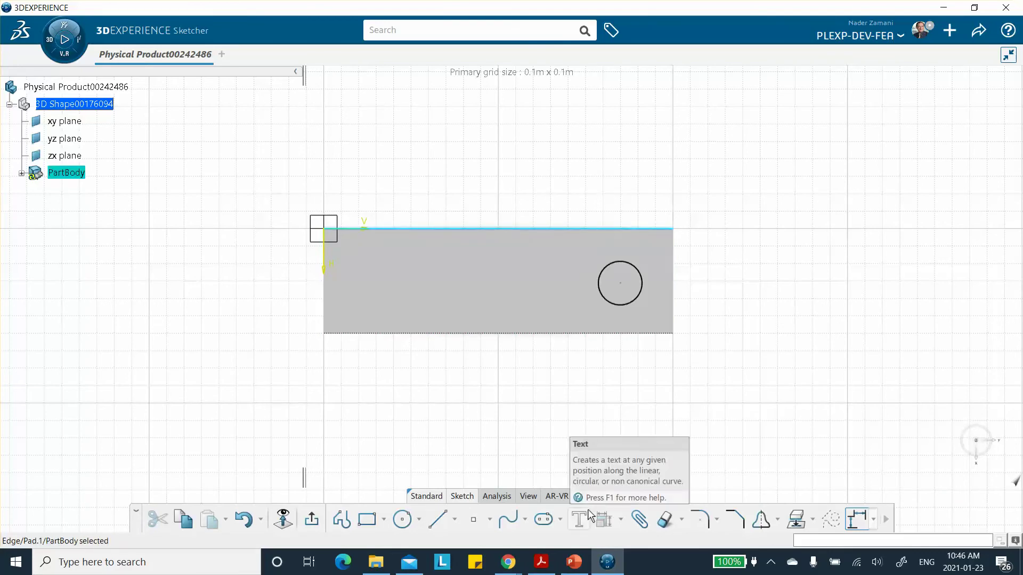
pyautogui.keyDown('ctrl'); pyautogui.click(579, 334); pyautogui.keyUp('ctrl')
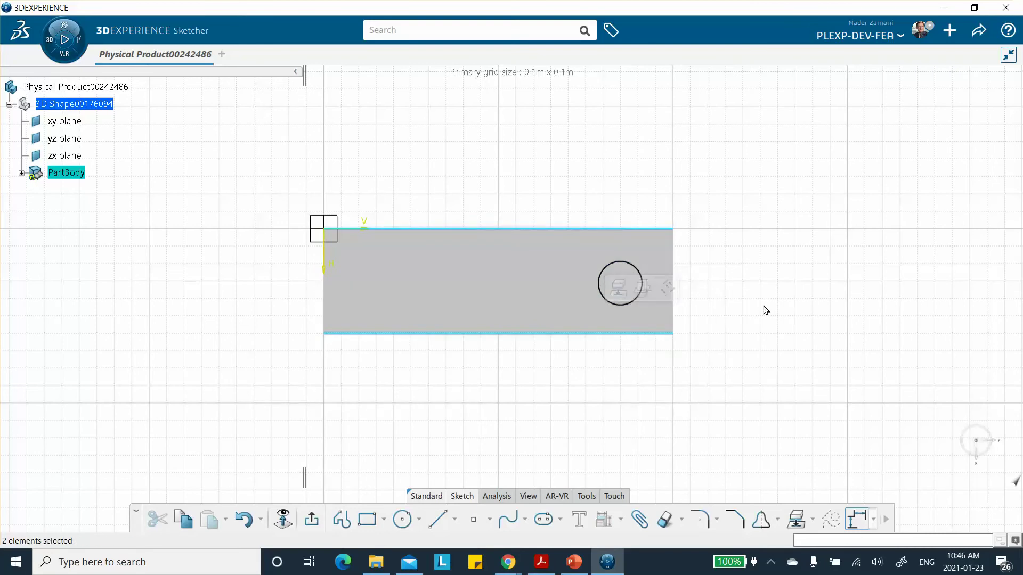
pyautogui.click(815, 339)
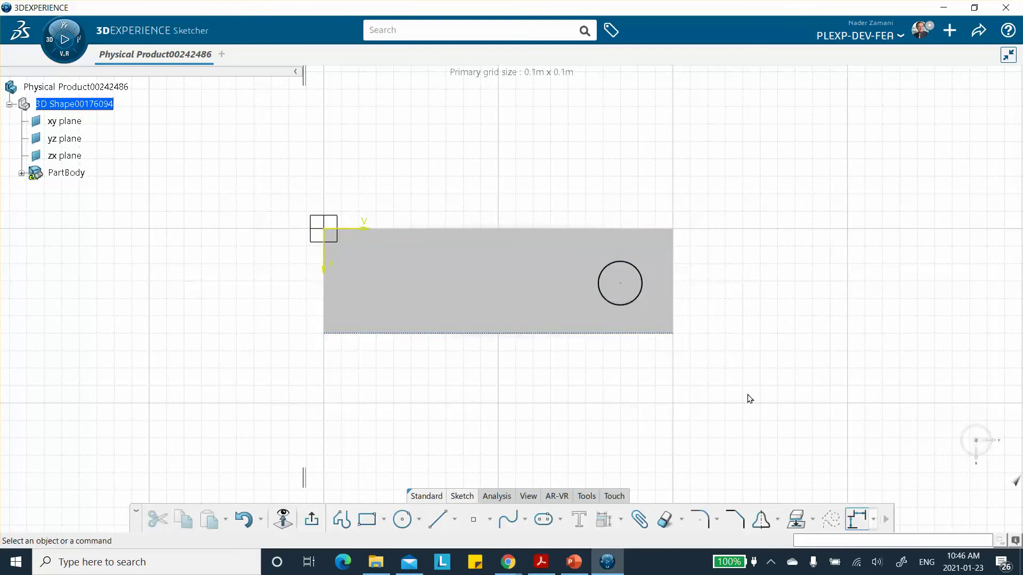
pyautogui.click(620, 519)
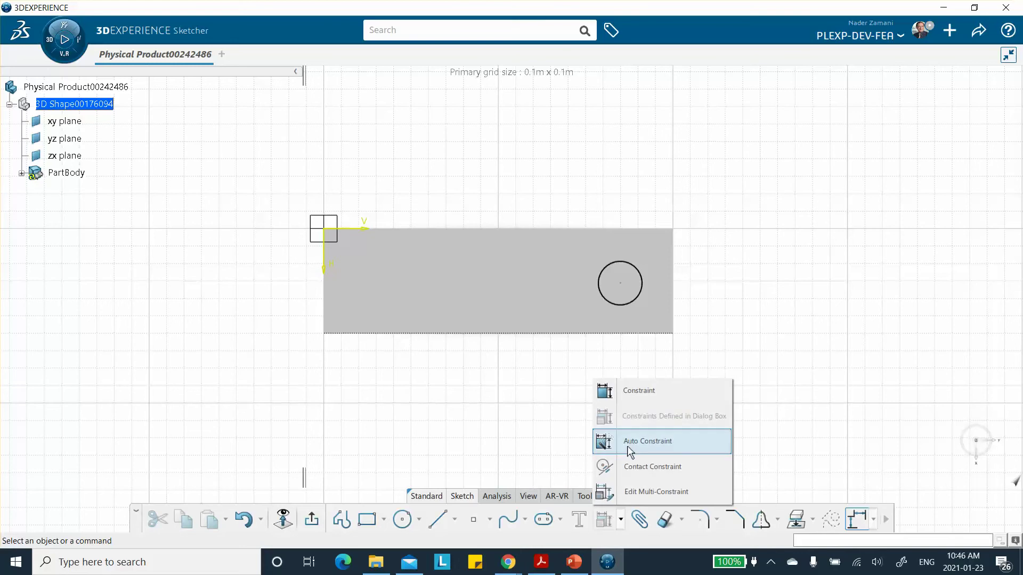
# Dimension the circle centre 0.03 from the plate's right edge
pyautogui.click(622, 391)
pyautogui.click(621, 284)
pyautogui.click(677, 298)
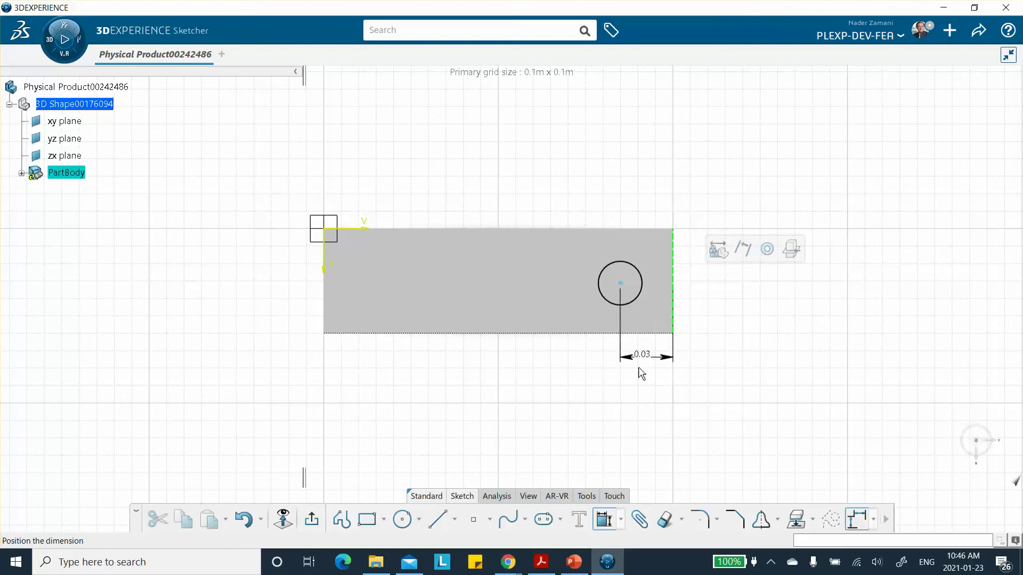
pyautogui.click(657, 400)
pyautogui.write('30mm')
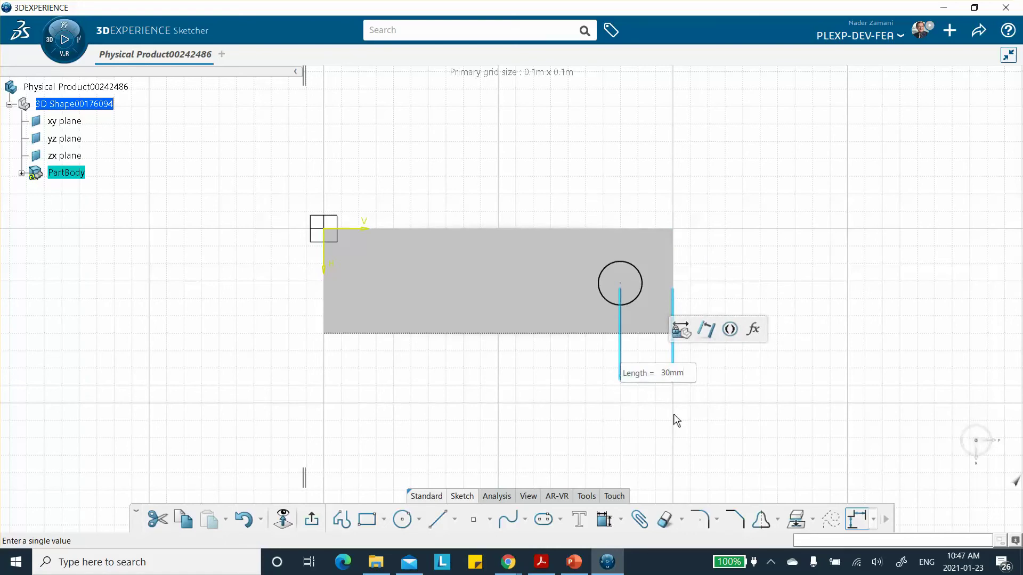
pyautogui.press('Return')
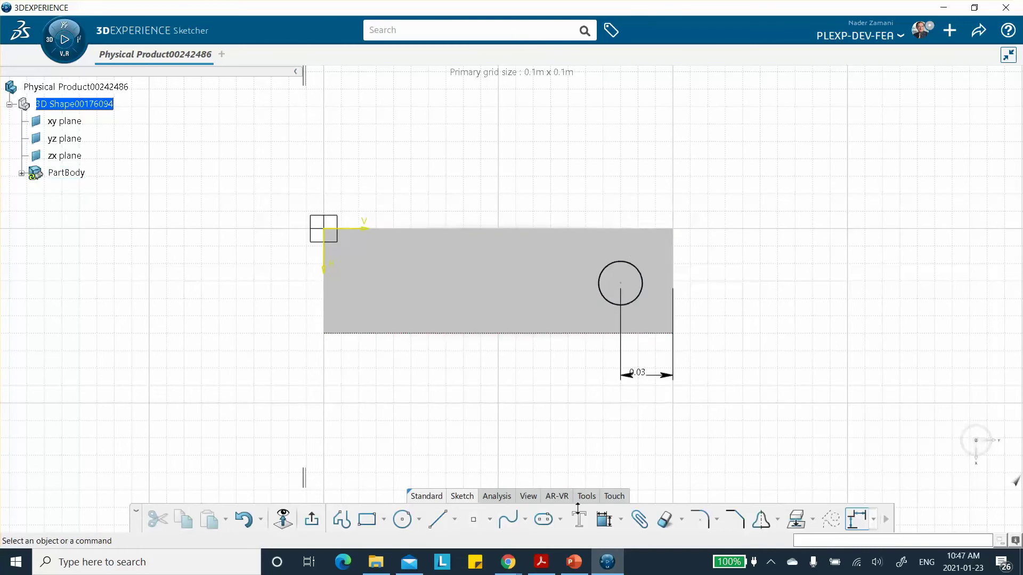
# Dimension the circle centre 0.03 from the top edge, then exit the sketch
pyautogui.click(604, 520)
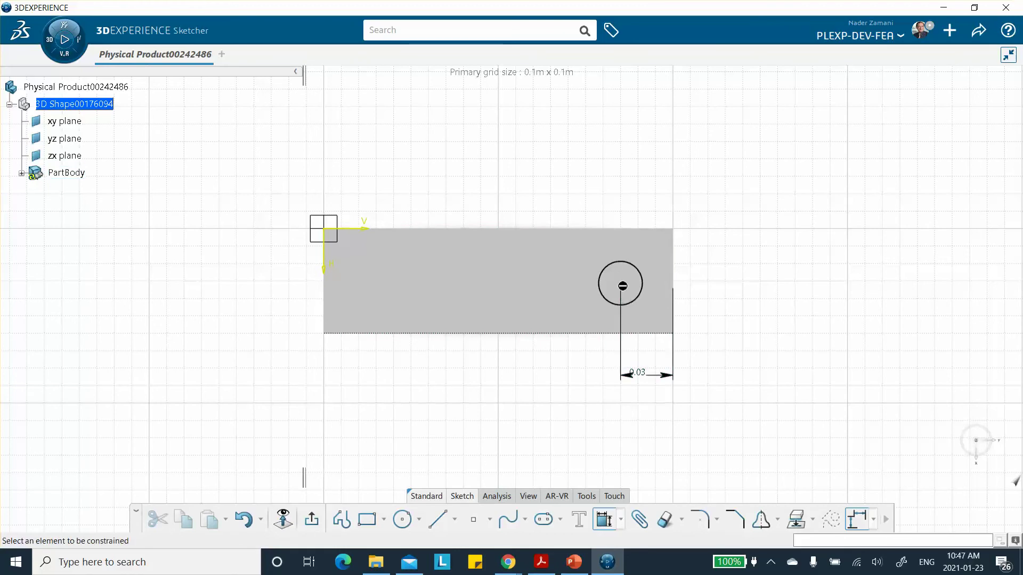
pyautogui.click(621, 282)
pyautogui.click(623, 230)
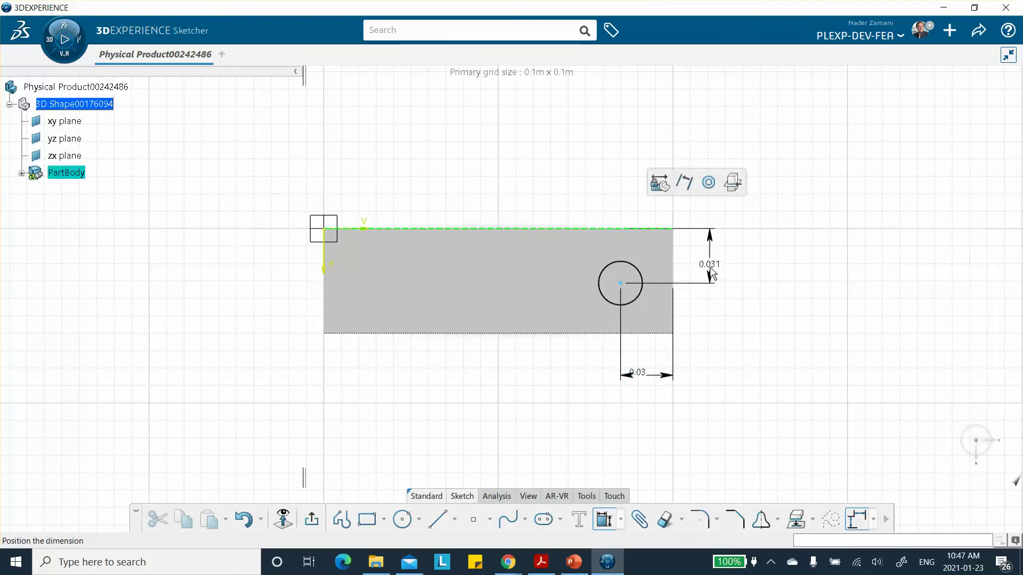
pyautogui.click(709, 267)
pyautogui.write('30mm')
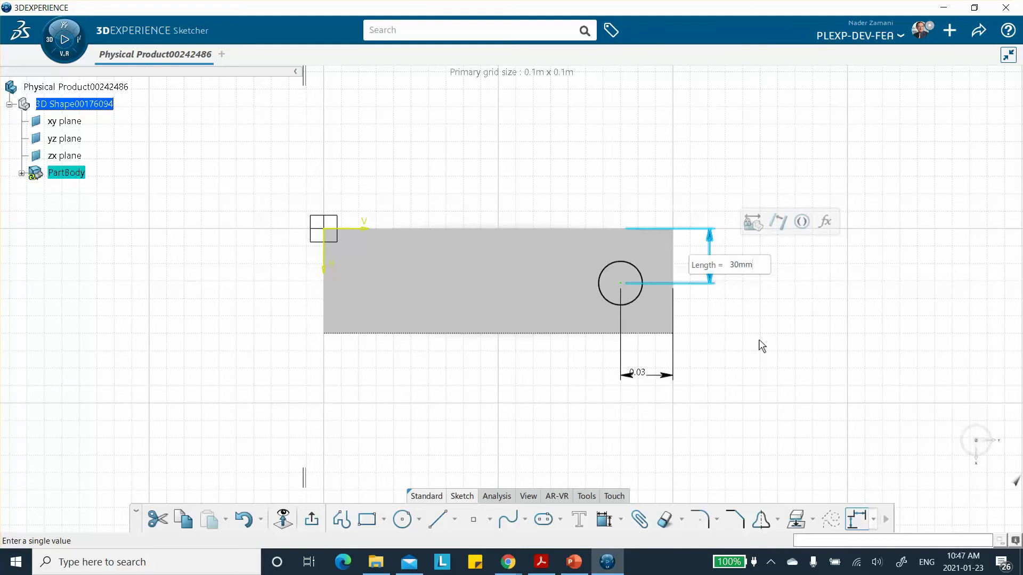
pyautogui.press('Return')
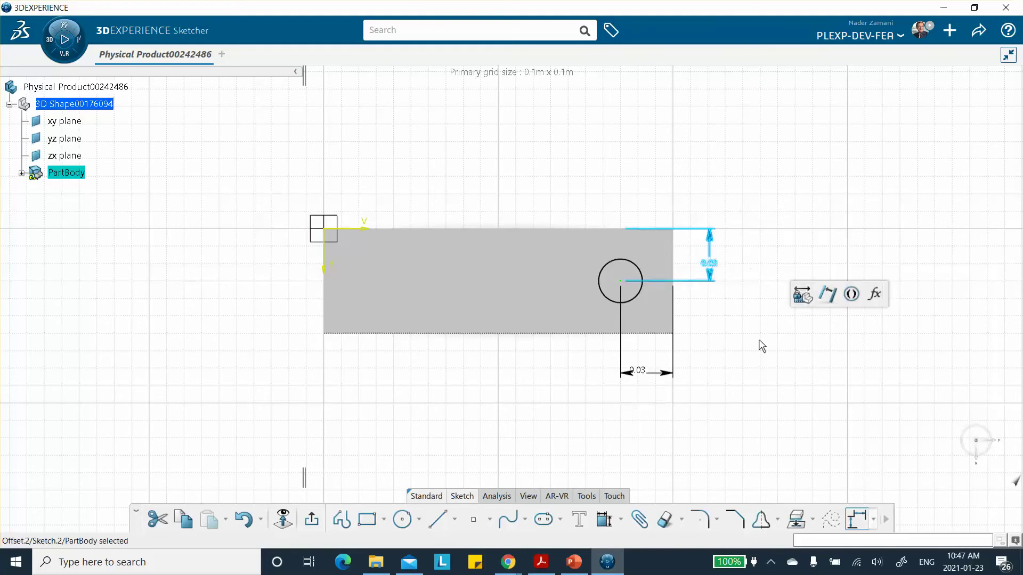
pyautogui.click(766, 368)
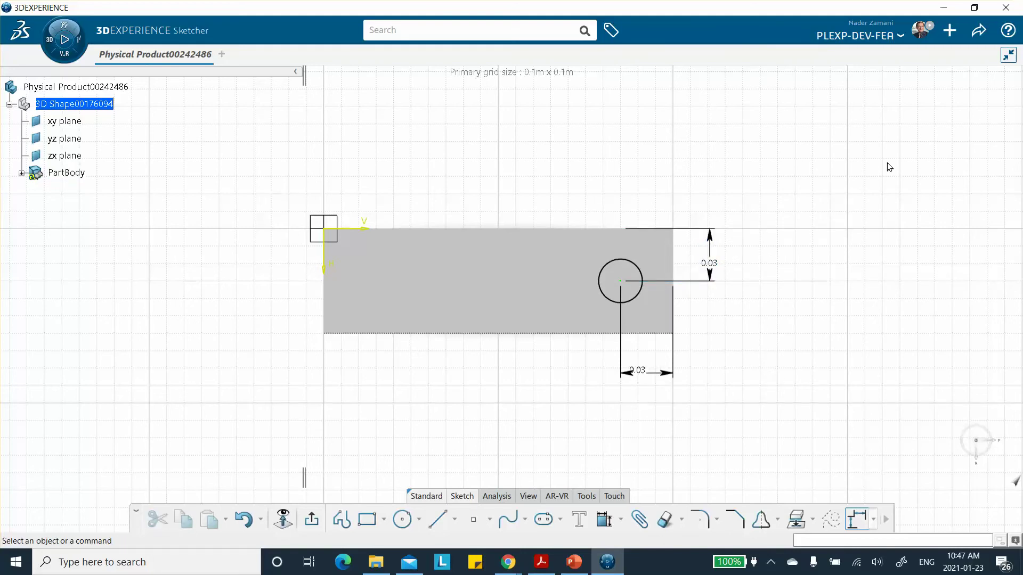
pyautogui.click(313, 520)
# Switch from Part Design to Generative Shape Design using the compass app list
pyautogui.click(699, 200)
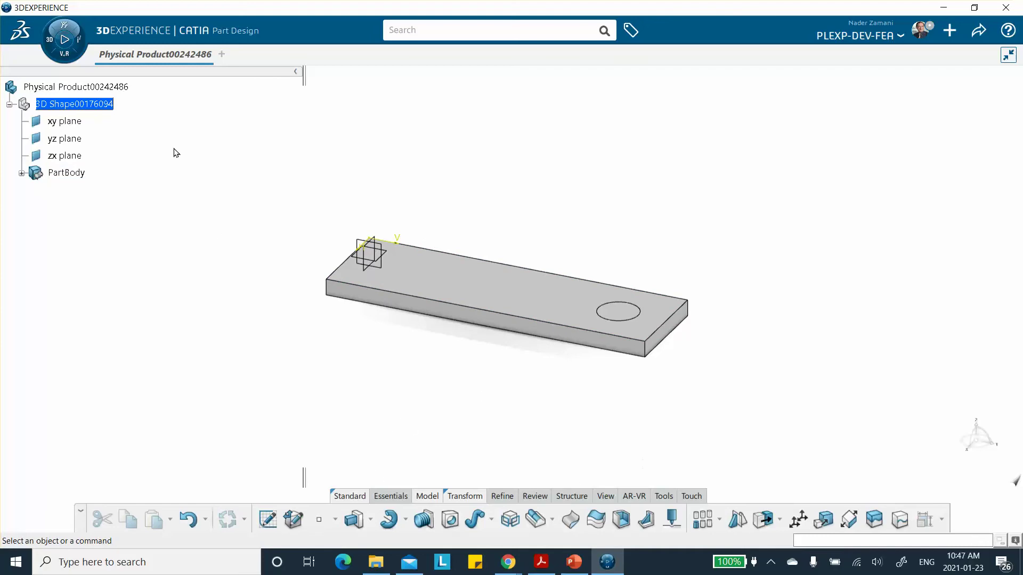
pyautogui.click(64, 55)
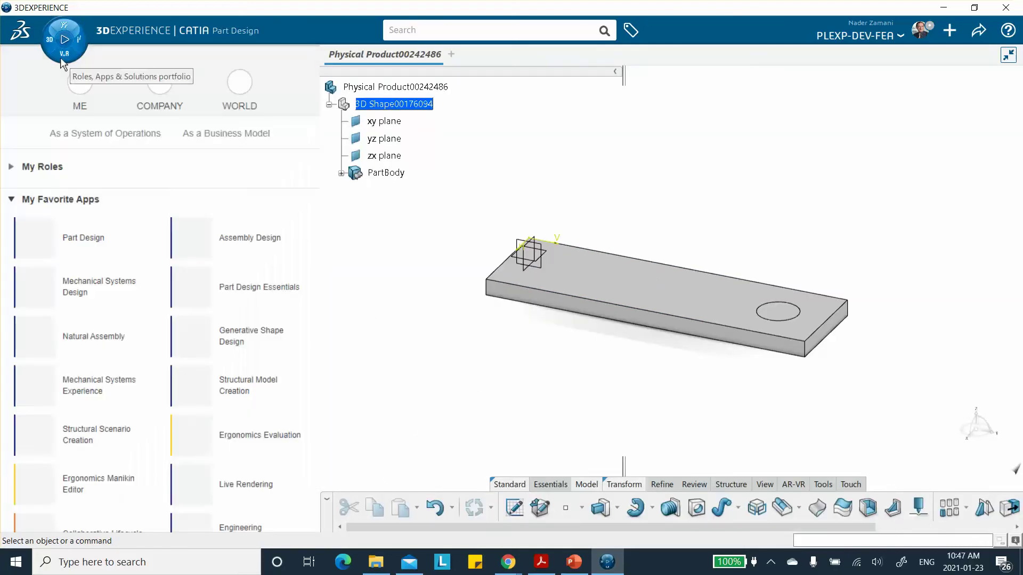
pyautogui.click(228, 336)
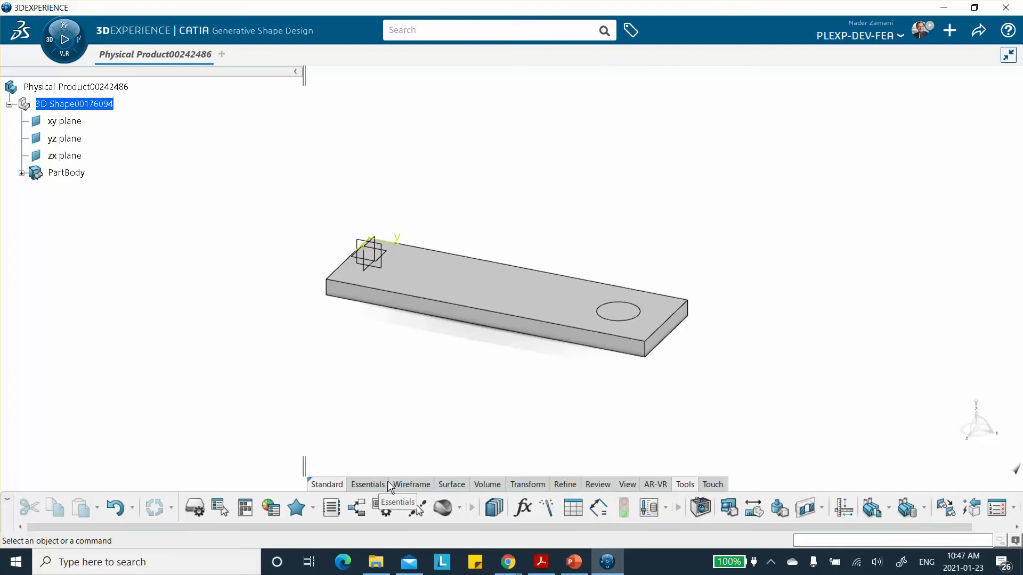
# Create a Fill surface bounded by the sketched circle and zoom in on it
pyautogui.click(452, 484)
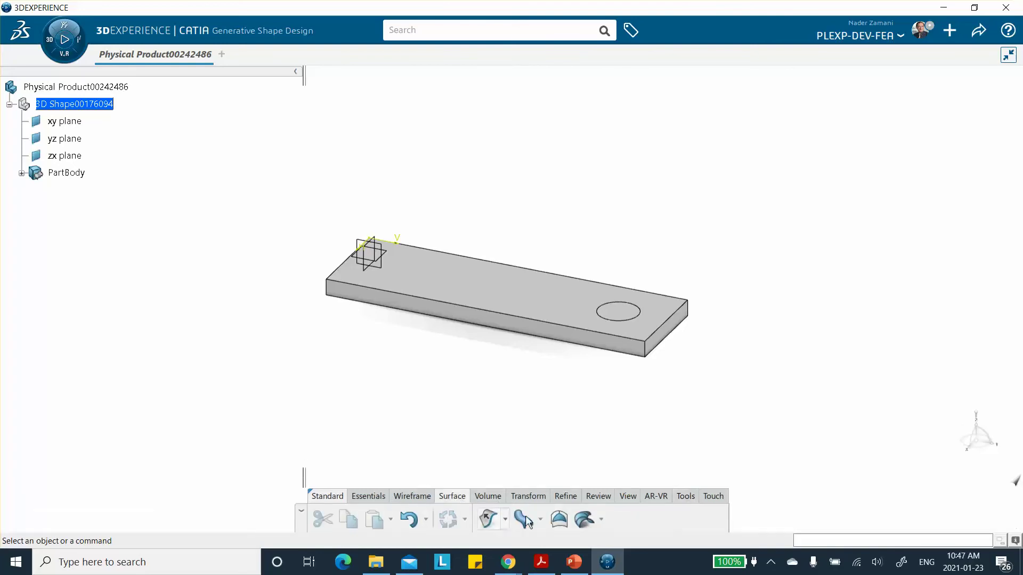
pyautogui.click(557, 519)
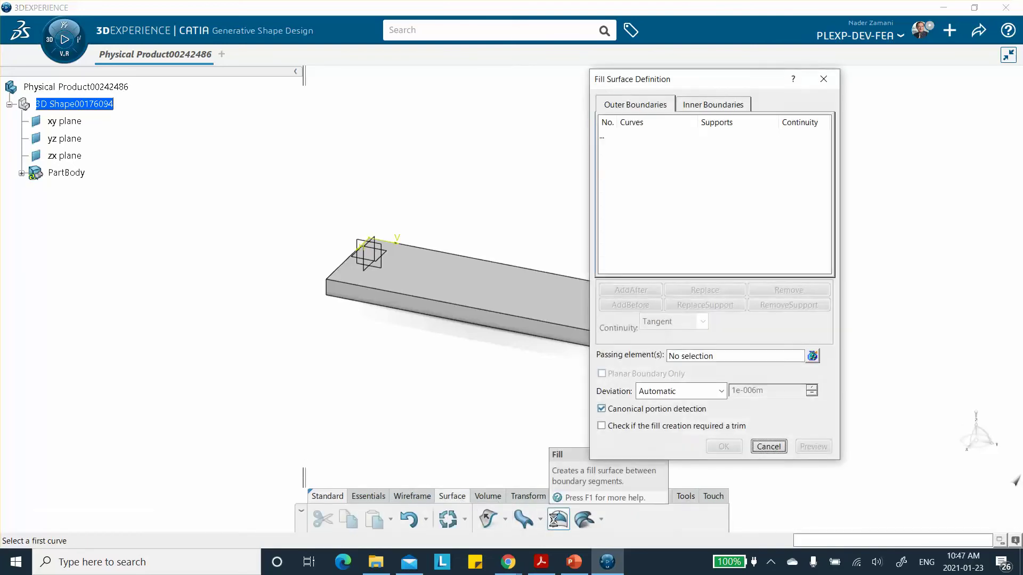
pyautogui.moveTo(697, 72); pyautogui.dragTo(799, 87)
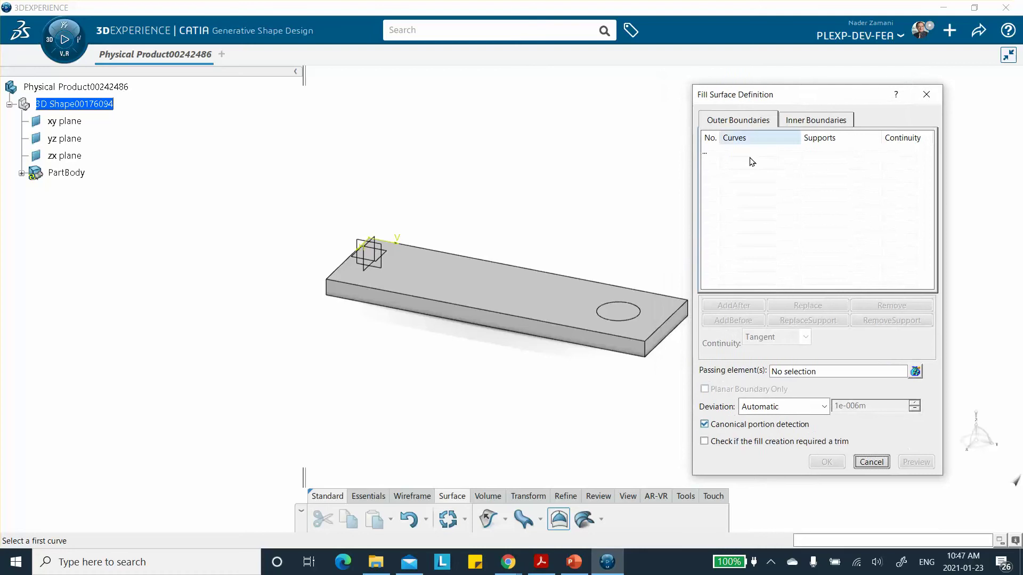
pyautogui.click(645, 315)
pyautogui.click(827, 462)
pyautogui.moveTo(687, 365); pyautogui.dragTo(703, 342, button='middle')
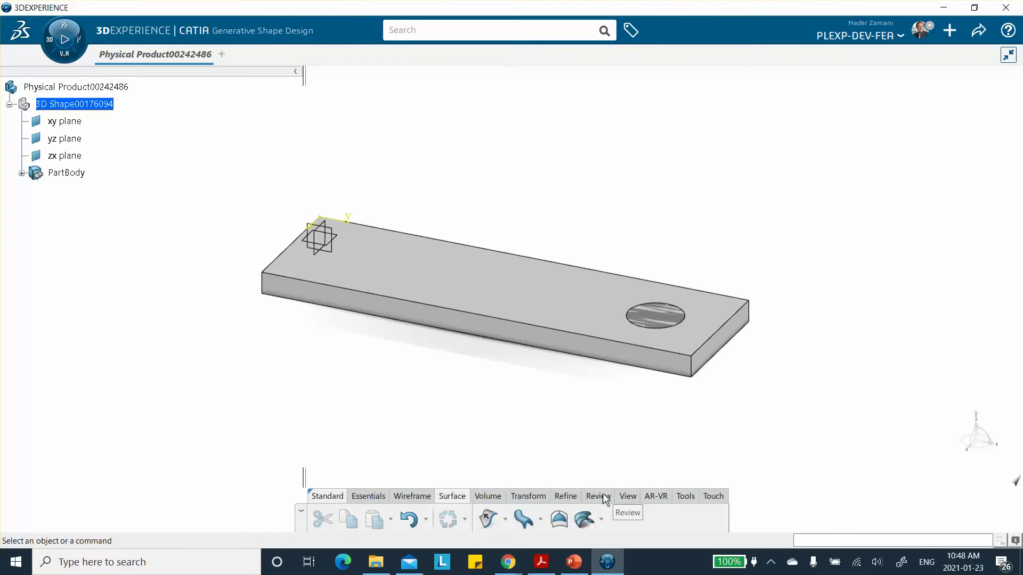
pyautogui.click(529, 498)
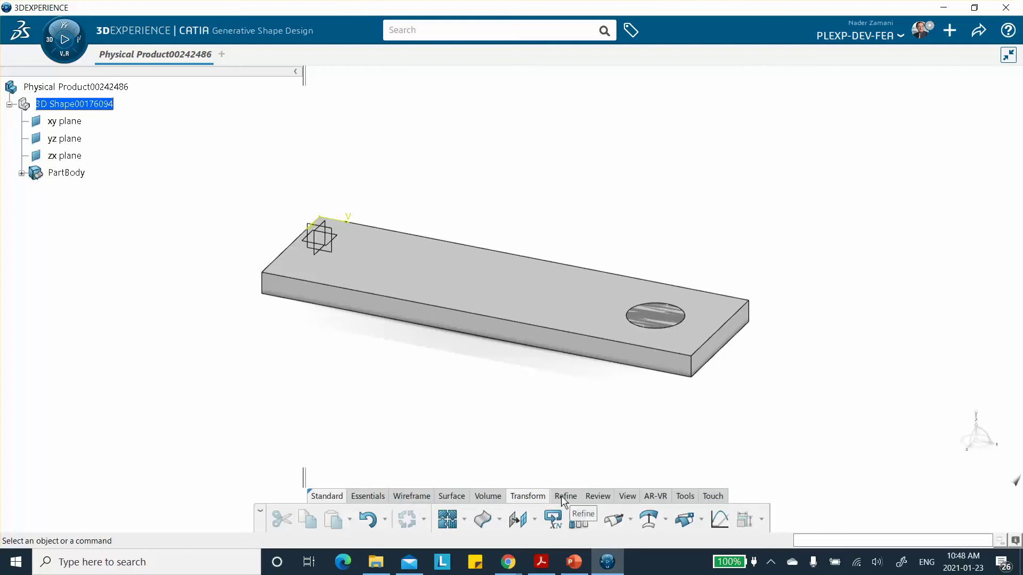
pyautogui.click(665, 525)
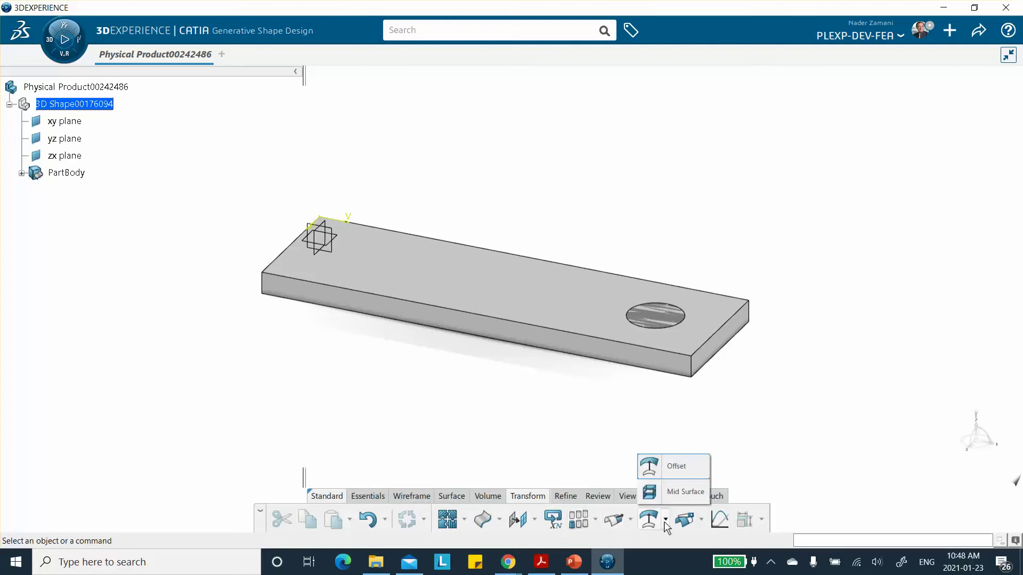
pyautogui.click(702, 523)
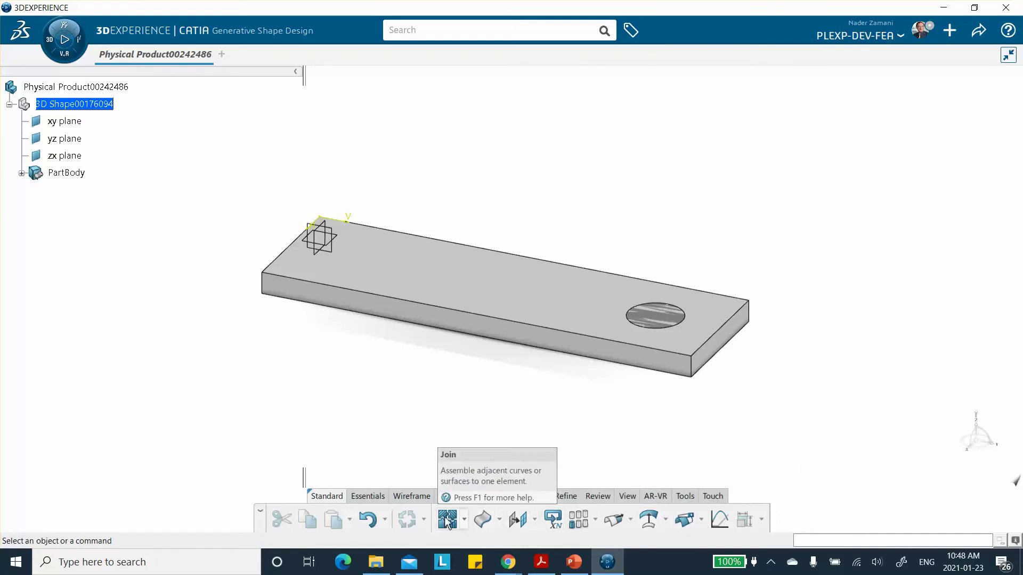
pyautogui.click(465, 521)
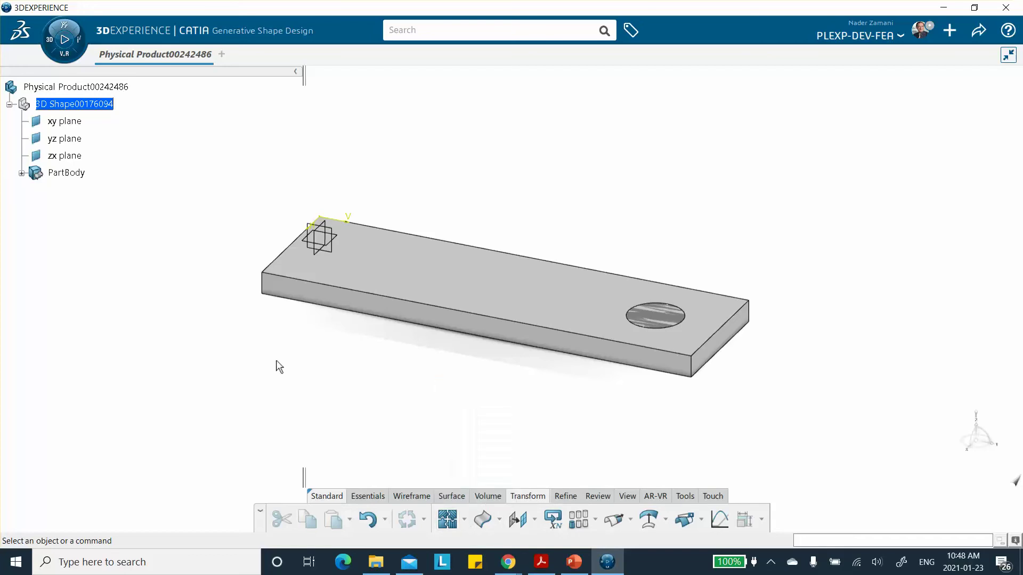
pyautogui.click(368, 496)
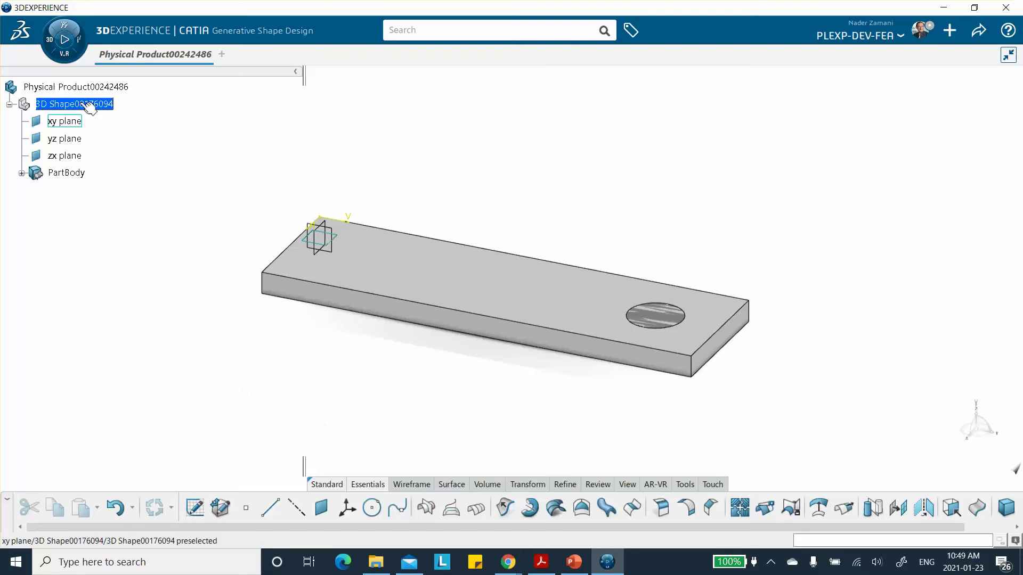
# Return to Part Design and bring up the Refine face-removal and sew options
pyautogui.click(66, 55)
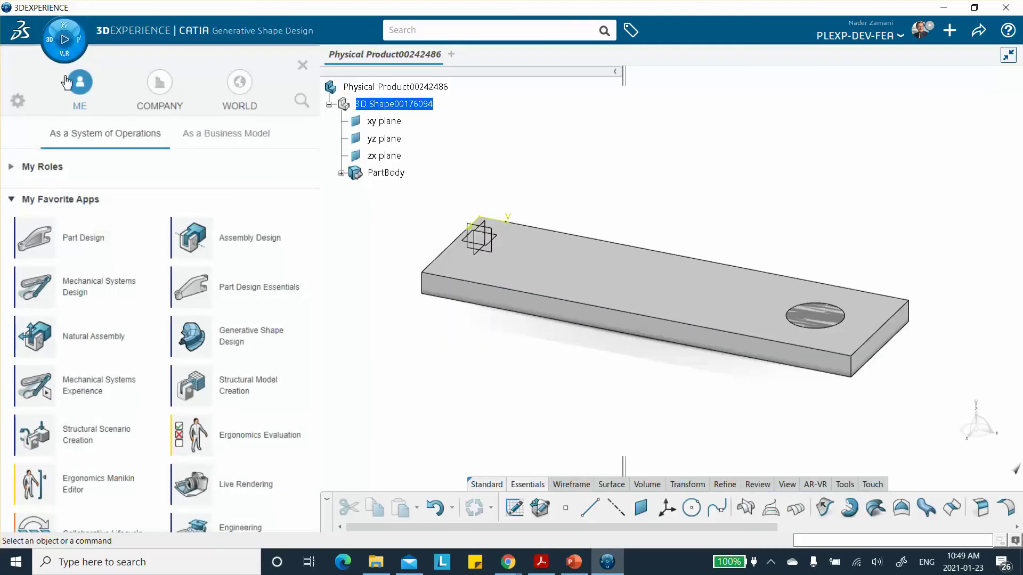
pyautogui.moveTo(290, 202)
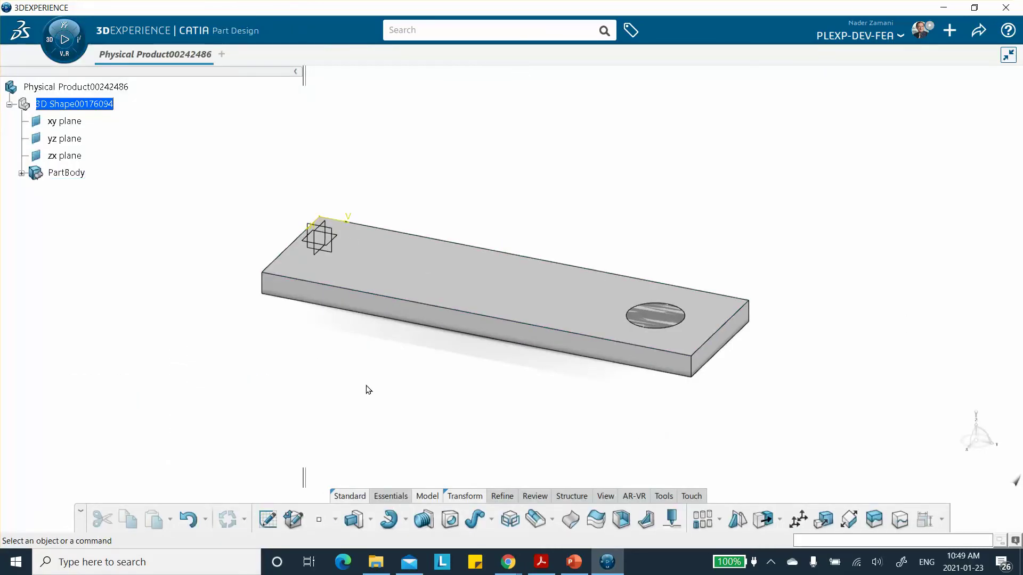
pyautogui.click(464, 498)
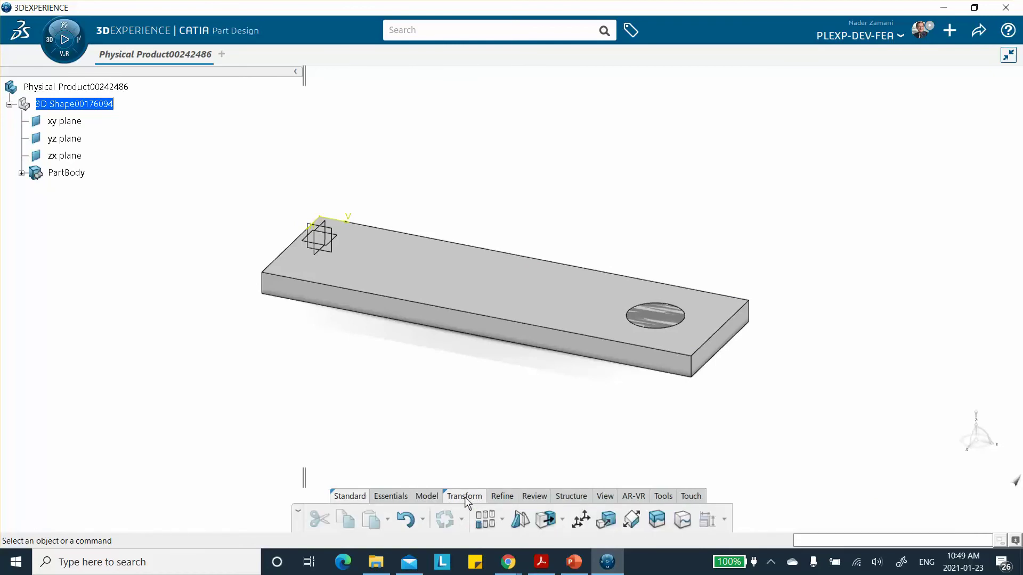
pyautogui.click(509, 498)
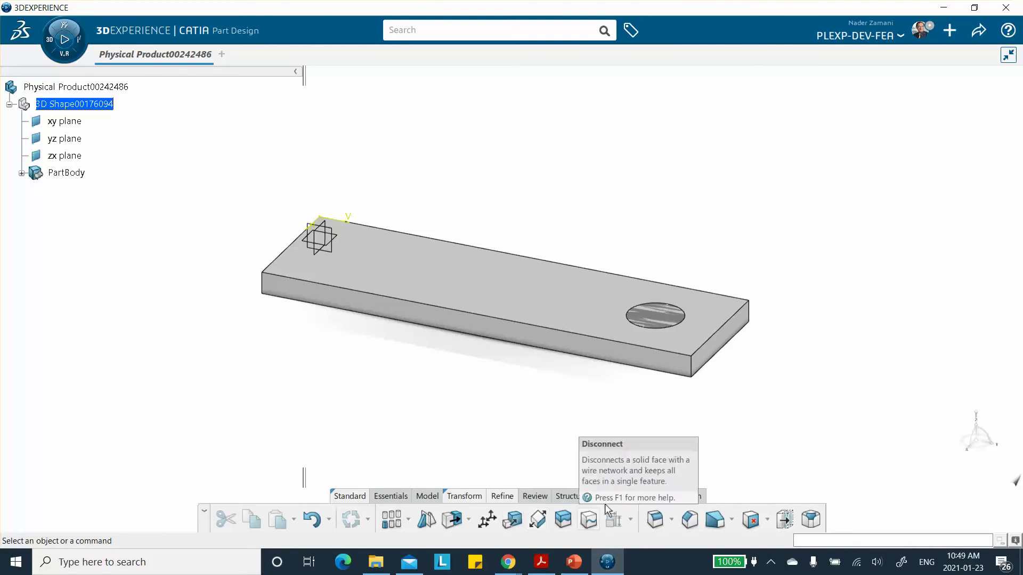
pyautogui.click(764, 520)
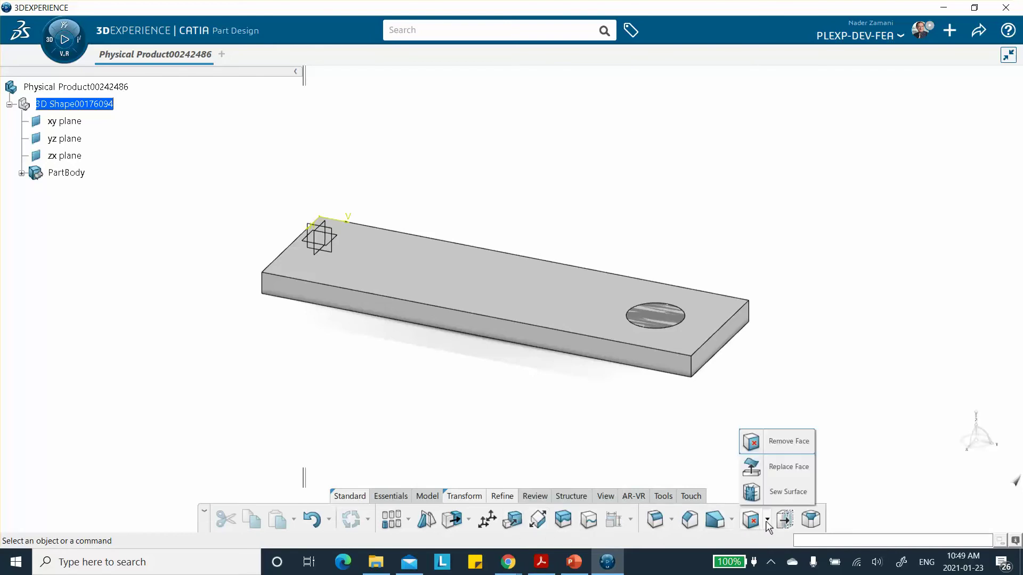
# Sew Fill.1 into the body with direction flipped downward and Simplify geometry unchecked
pyautogui.click(788, 493)
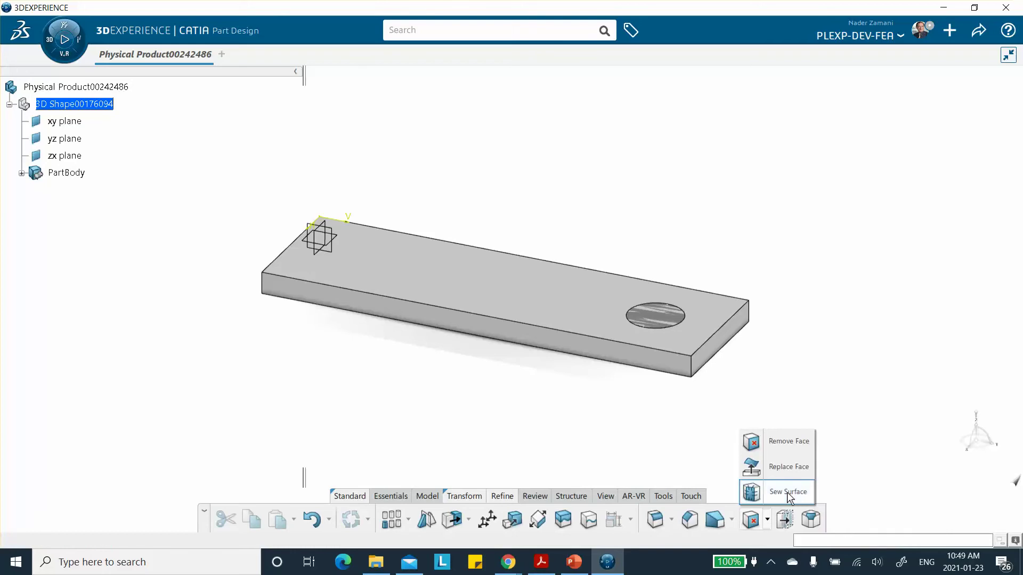
pyautogui.moveTo(752, 223); pyautogui.dragTo(808, 154)
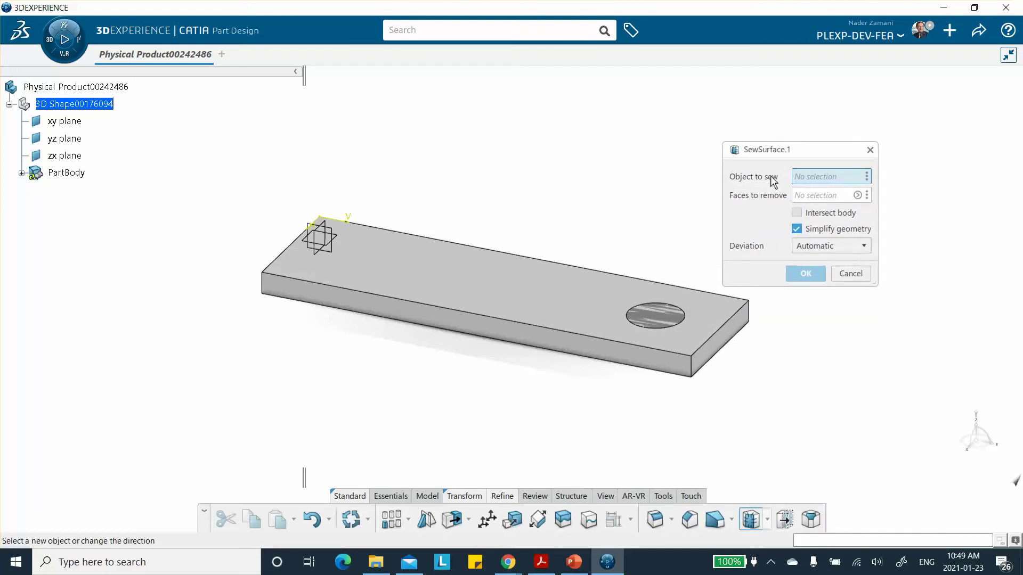
pyautogui.click(659, 322)
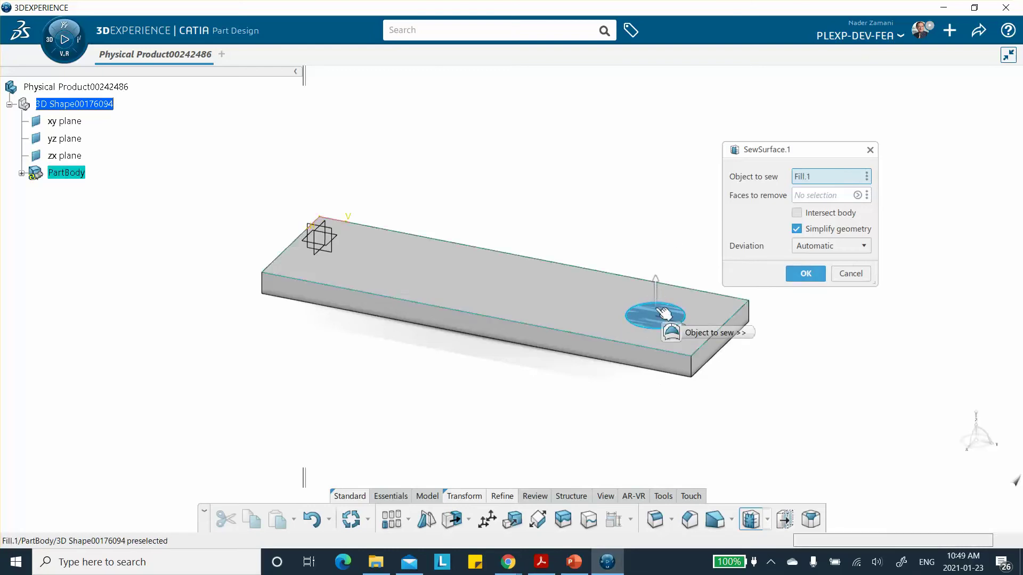
pyautogui.click(655, 282)
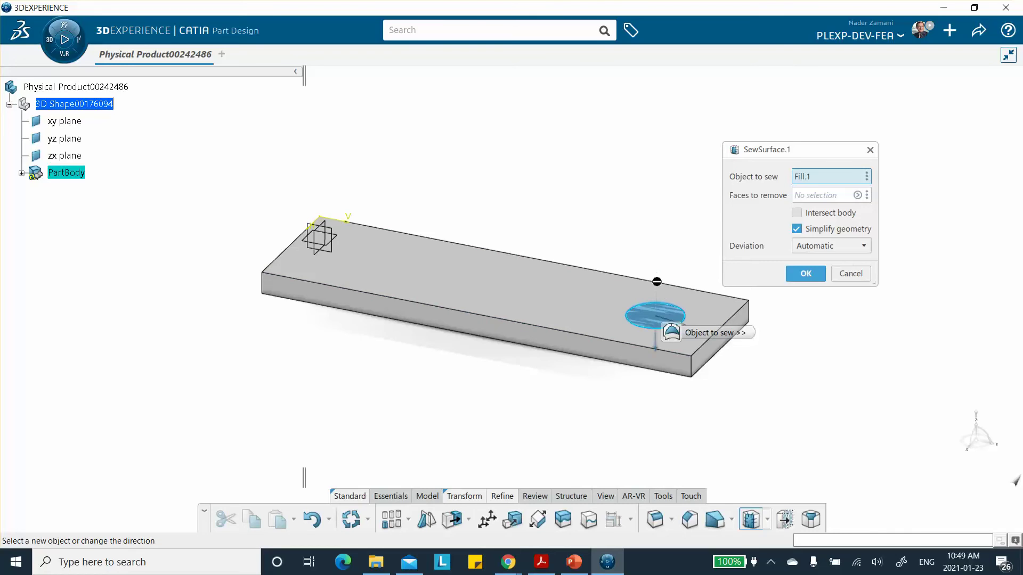
pyautogui.click(798, 230)
pyautogui.click(806, 274)
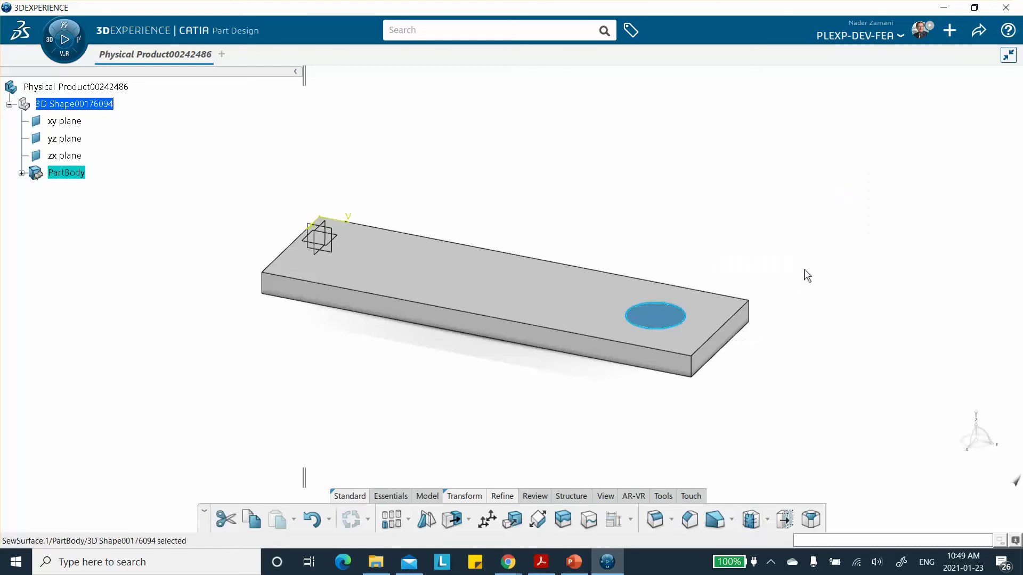
pyautogui.moveTo(787, 251); pyautogui.dragTo(782, 221, button='middle')
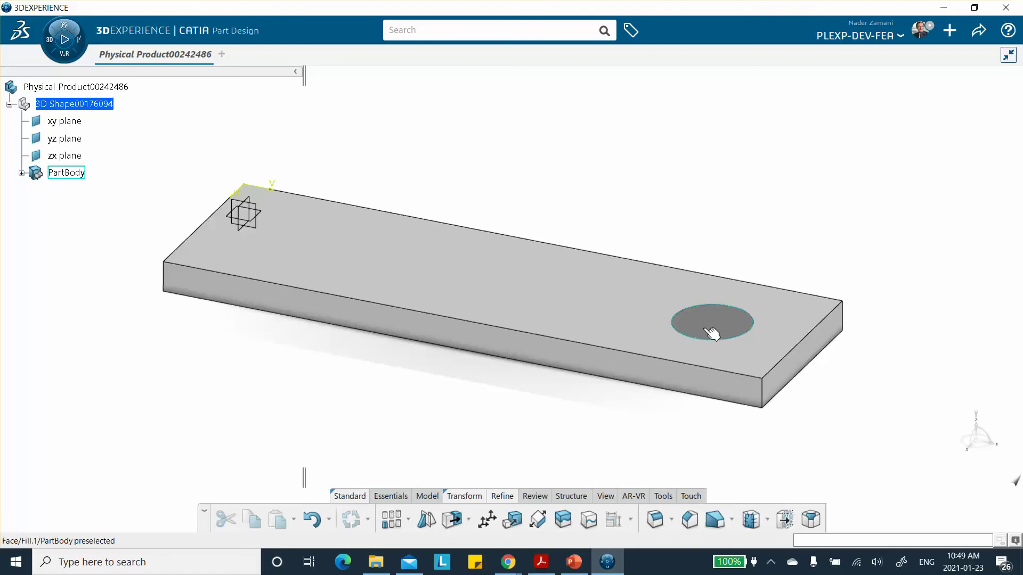
pyautogui.moveTo(646, 215); pyautogui.dragTo(641, 248, button='middle')
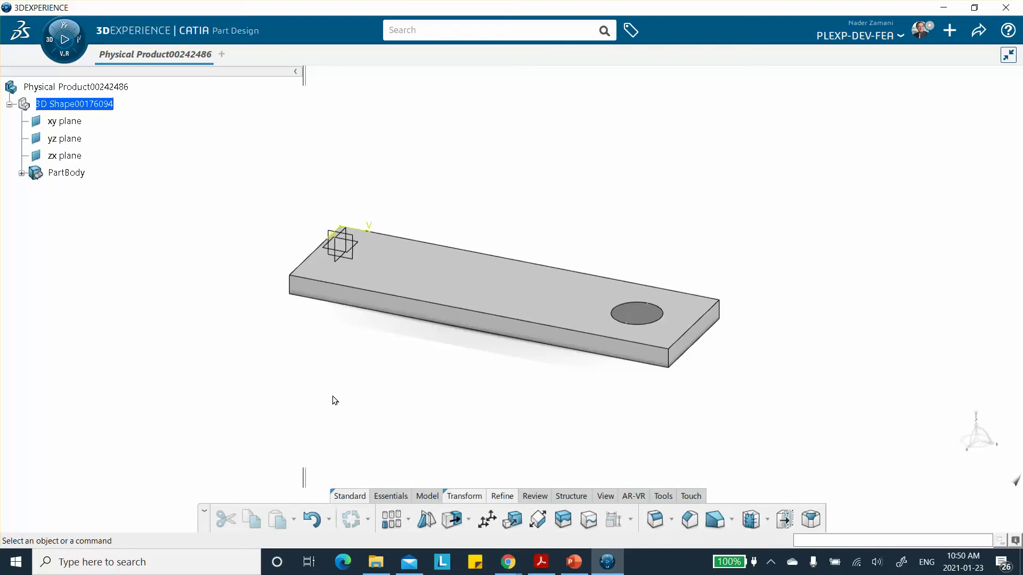
# Apply Steel_2021x from the Material Browser to the plate's 3D Shape and close the search panel
pyautogui.click(662, 495)
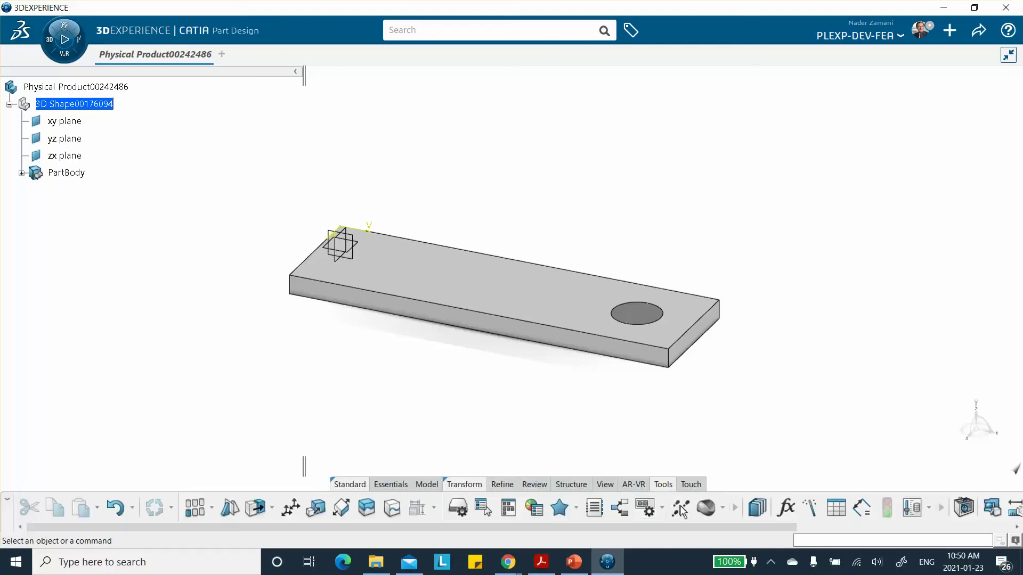
pyautogui.click(721, 511)
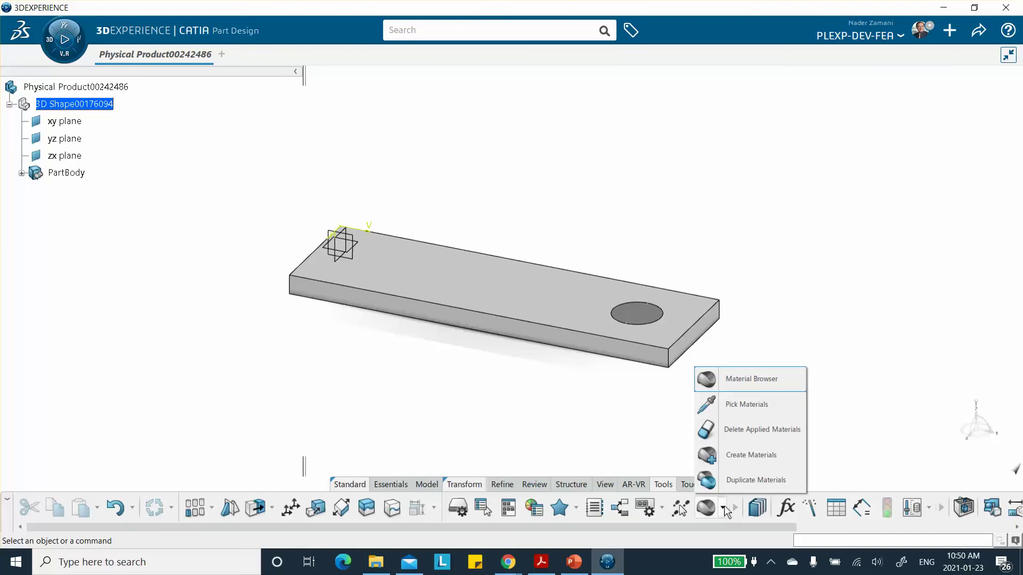
pyautogui.click(752, 379)
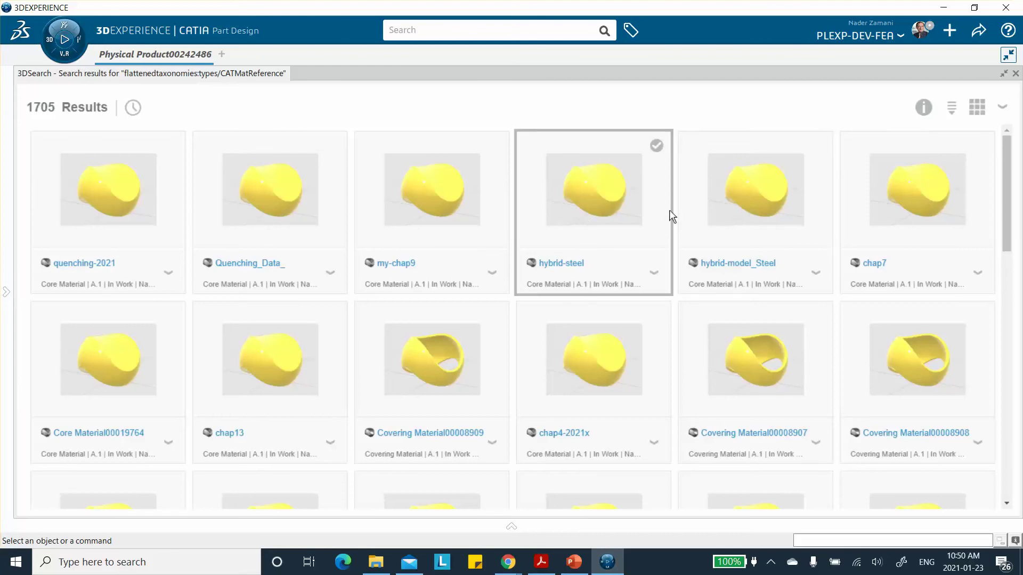
pyautogui.scroll(-1, 588, 209)
pyautogui.scroll(-1, 590, 211)
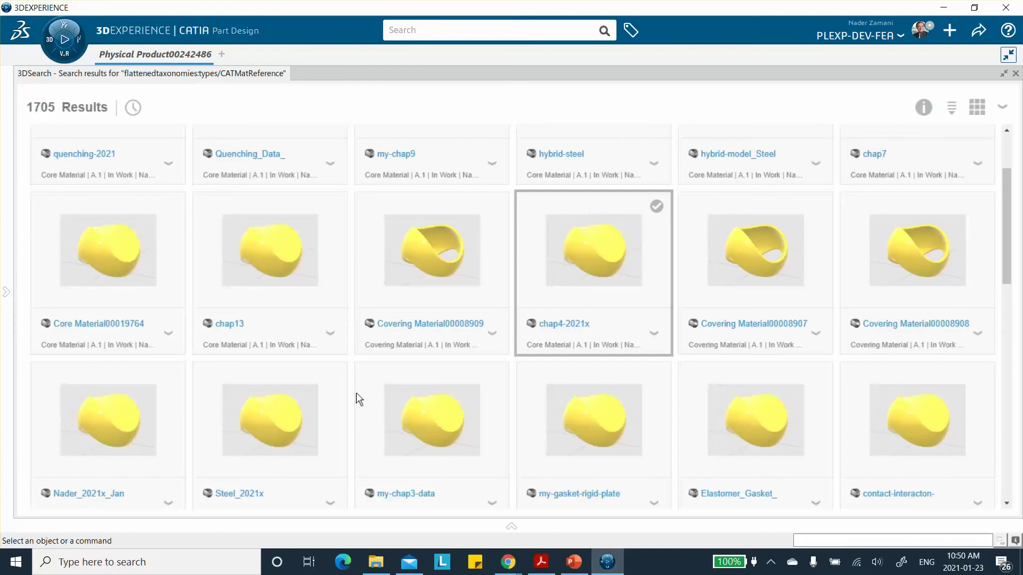
pyautogui.rightClick(272, 442)
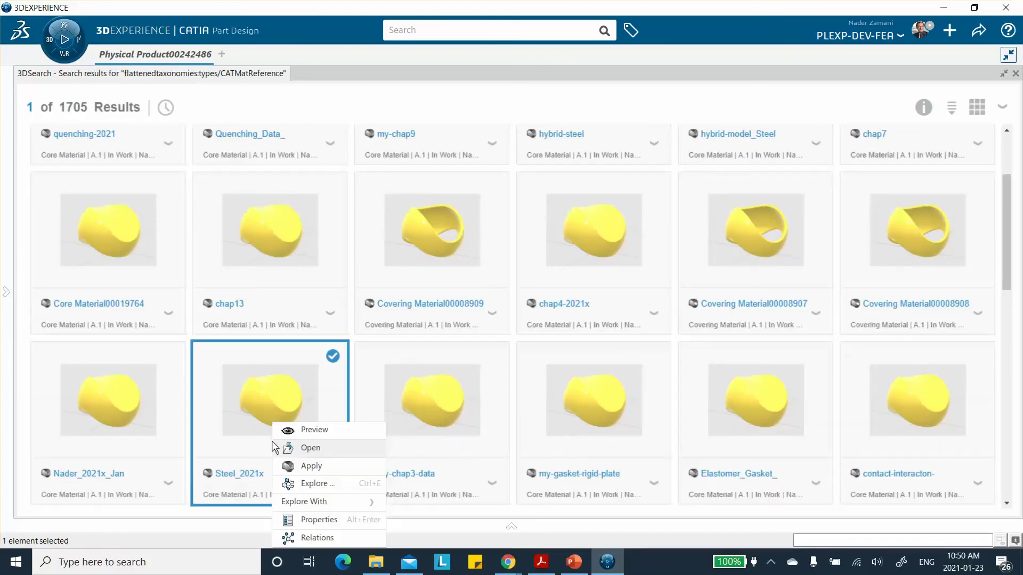
pyautogui.click(309, 467)
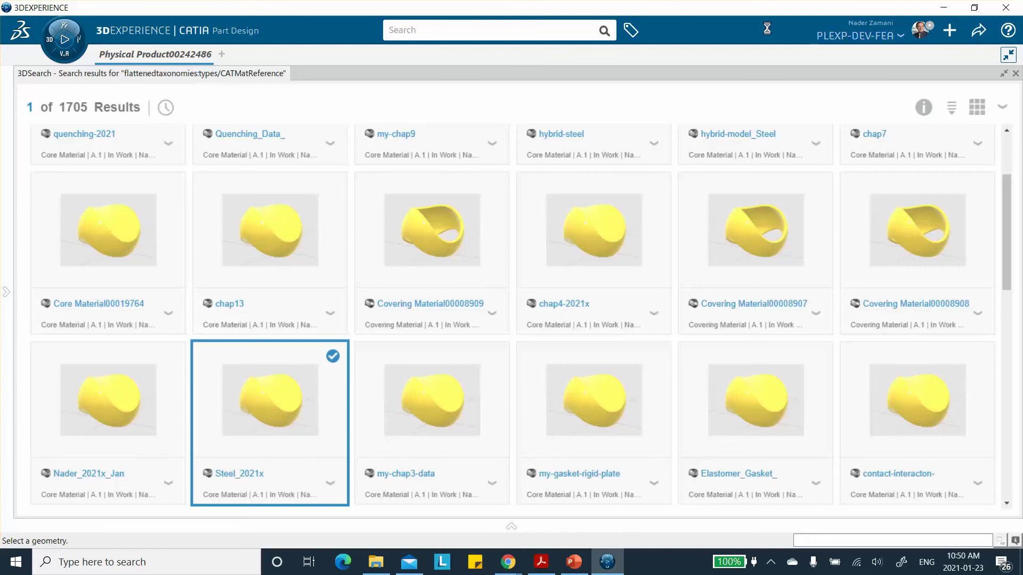
pyautogui.click(1003, 75)
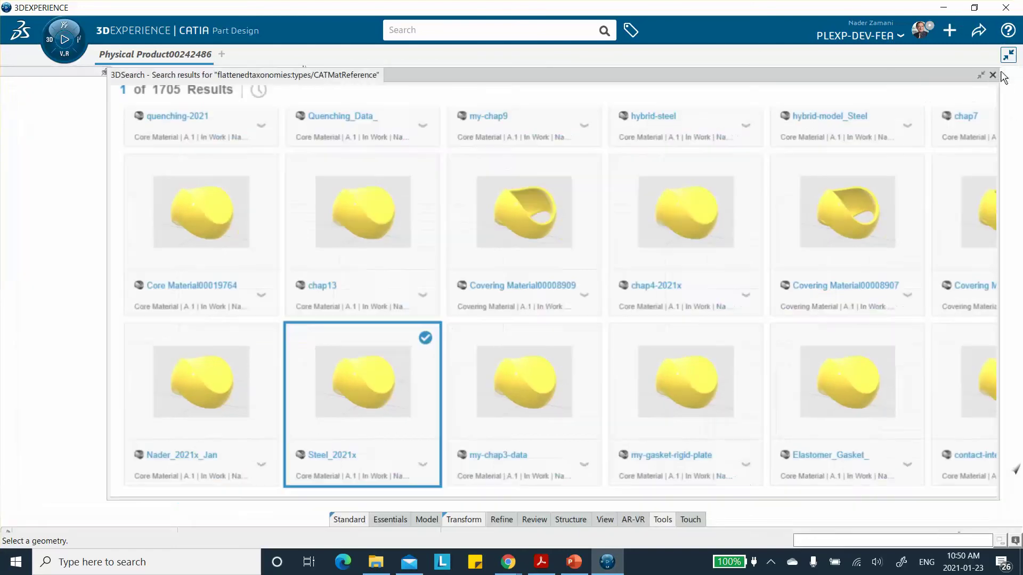
pyautogui.click(90, 102)
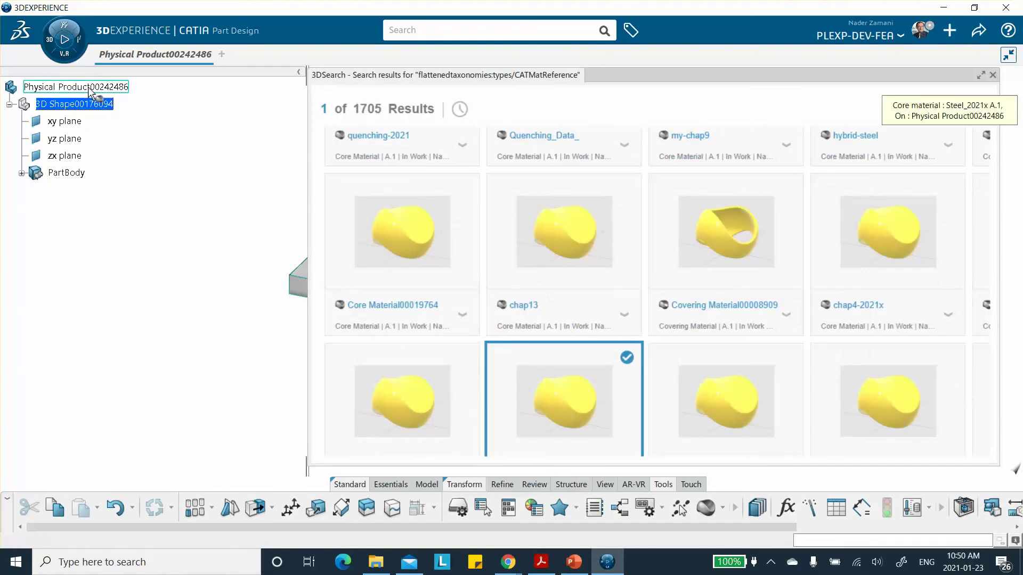
pyautogui.click(392, 114)
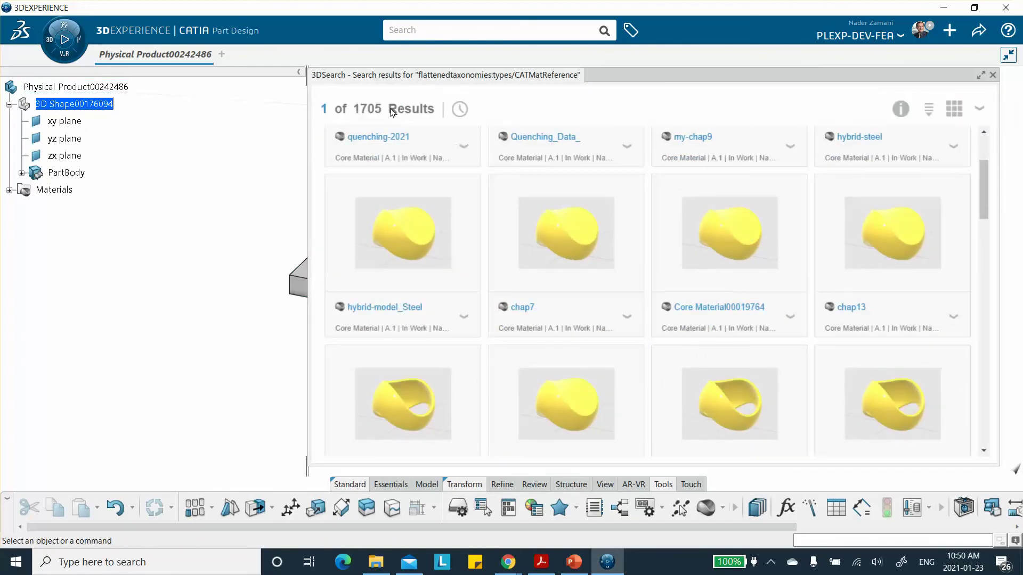
pyautogui.click(992, 74)
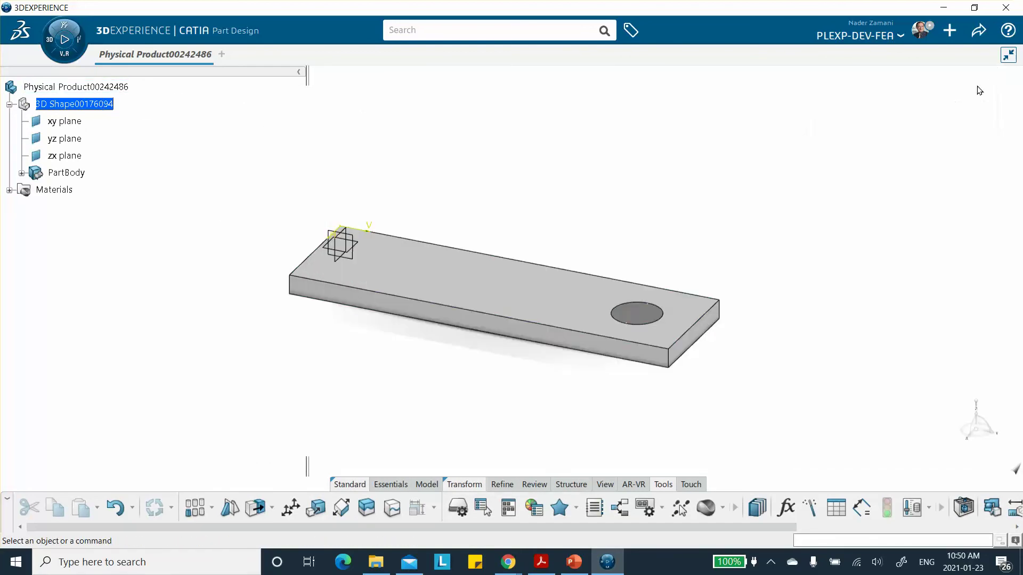
# Expand Materials > Steel_2021x, open its Simulation Domain definition, and close it after review
pyautogui.click(9, 190)
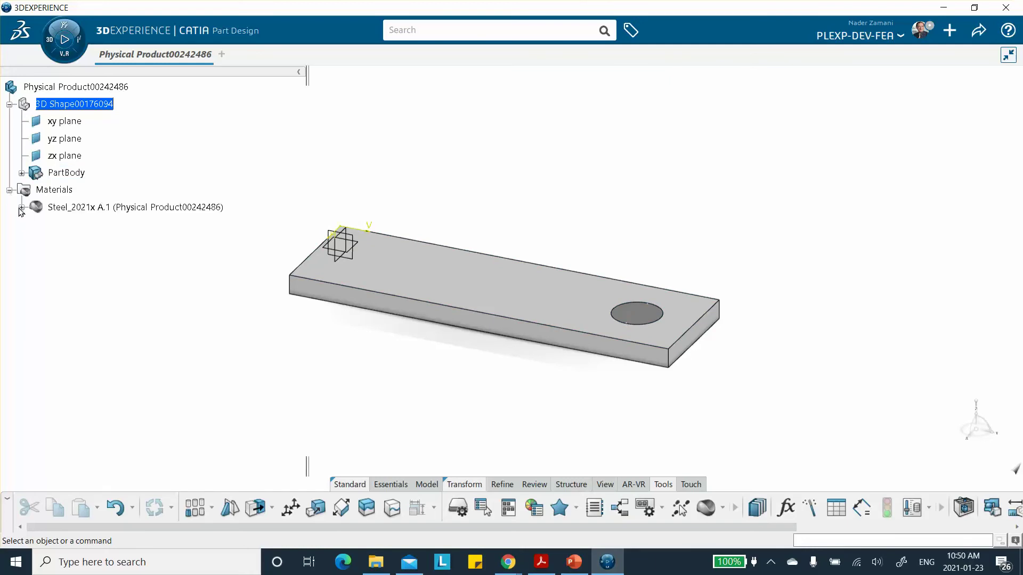
pyautogui.click(21, 208)
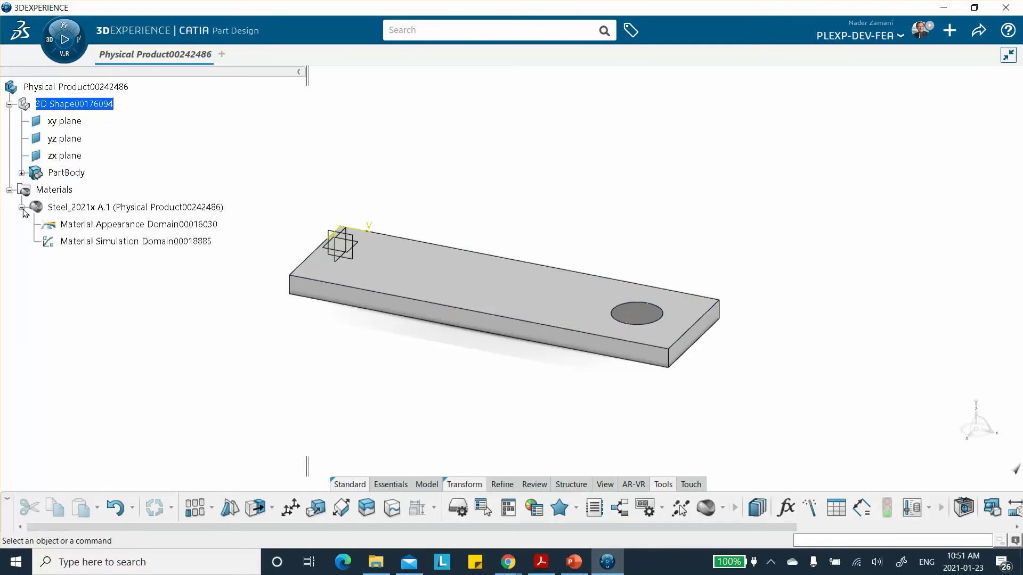
pyautogui.click(81, 242)
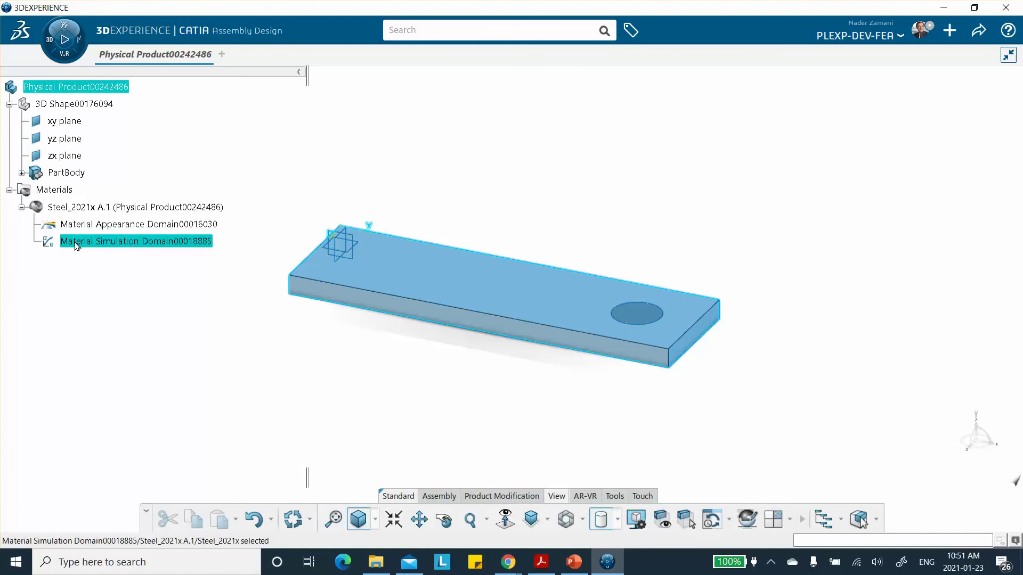
pyautogui.doubleClick(81, 243)
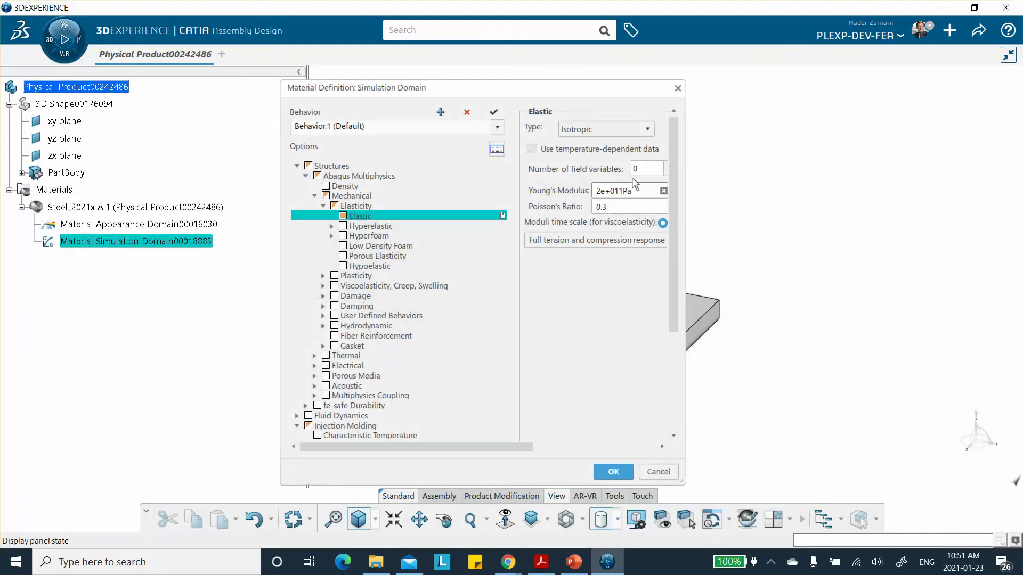
pyautogui.click(678, 88)
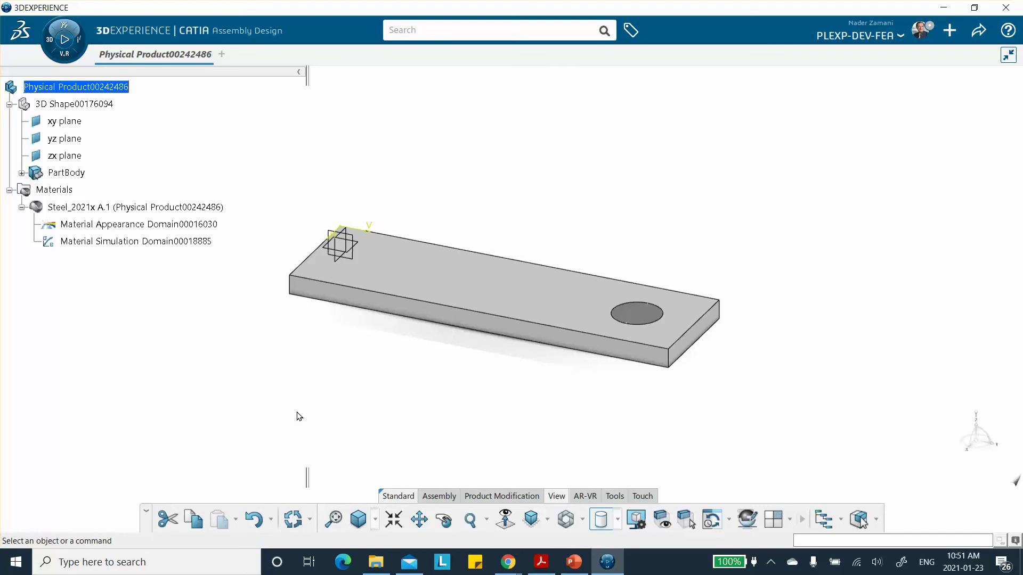
# Search the apps for 'sta', launch Static Study, and dismiss the unsupported-geometry warning
pyautogui.click(64, 53)
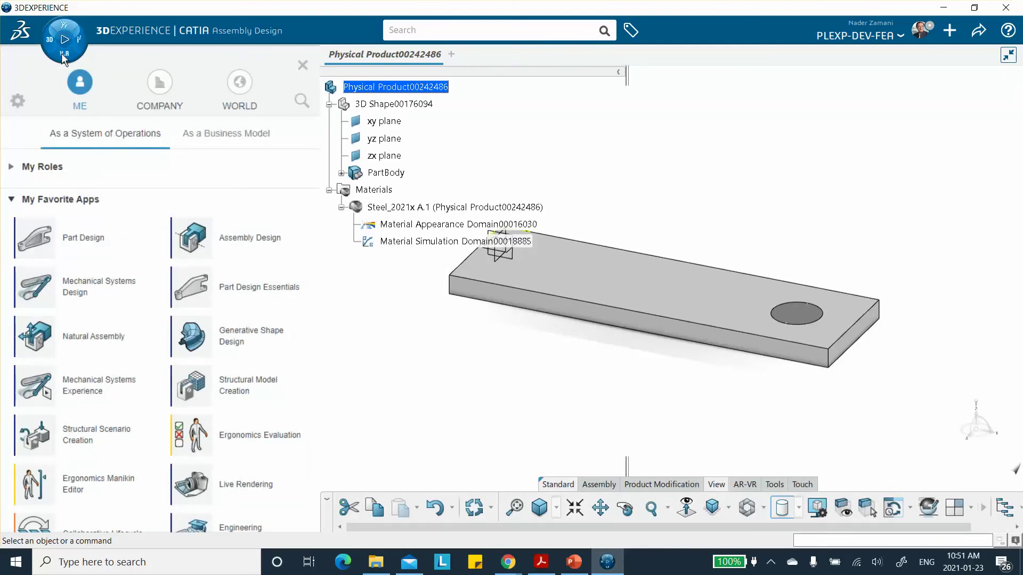
pyautogui.scroll(-1, 195, 261)
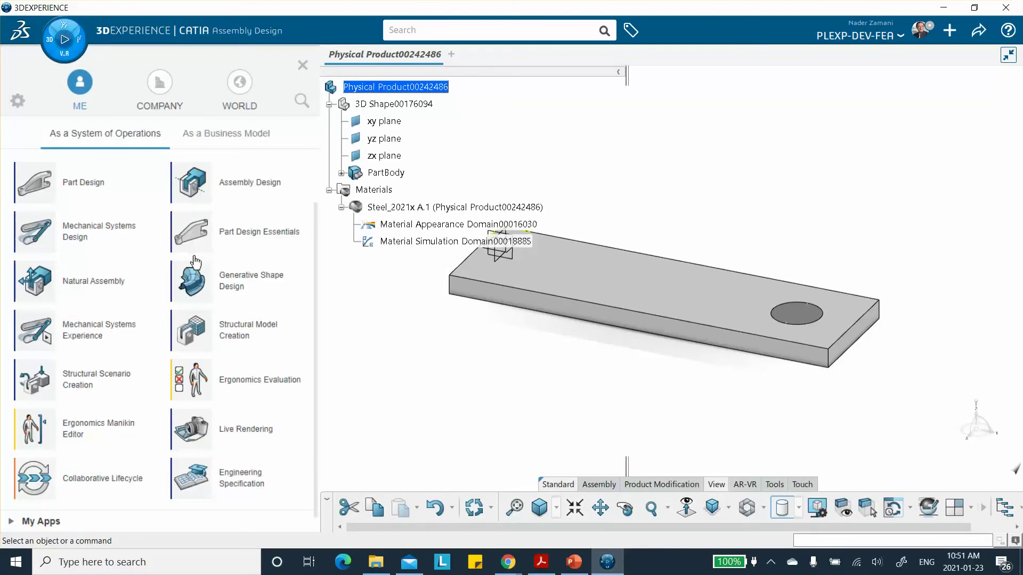
pyautogui.scroll(1, 195, 260)
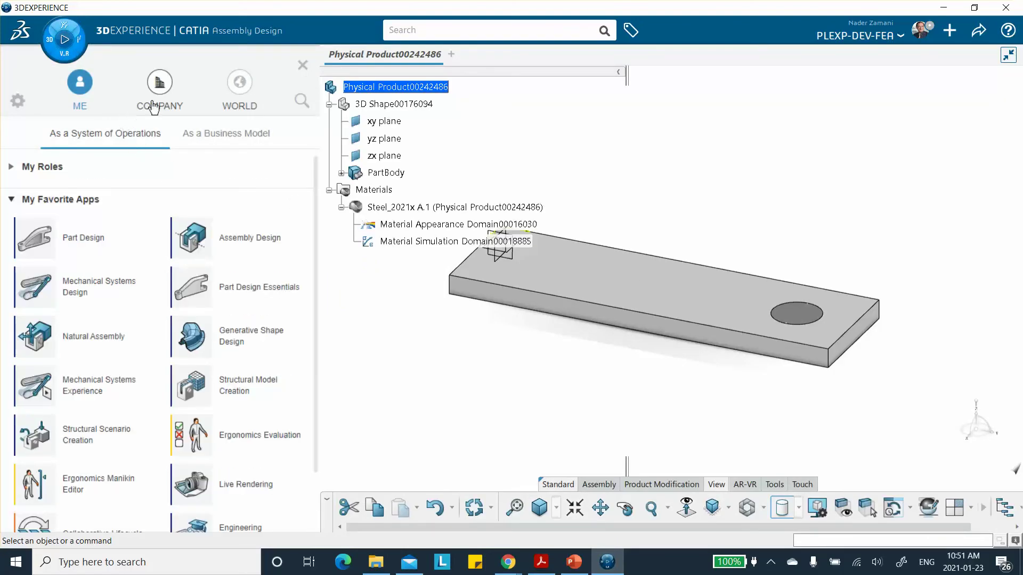
pyautogui.click(301, 101)
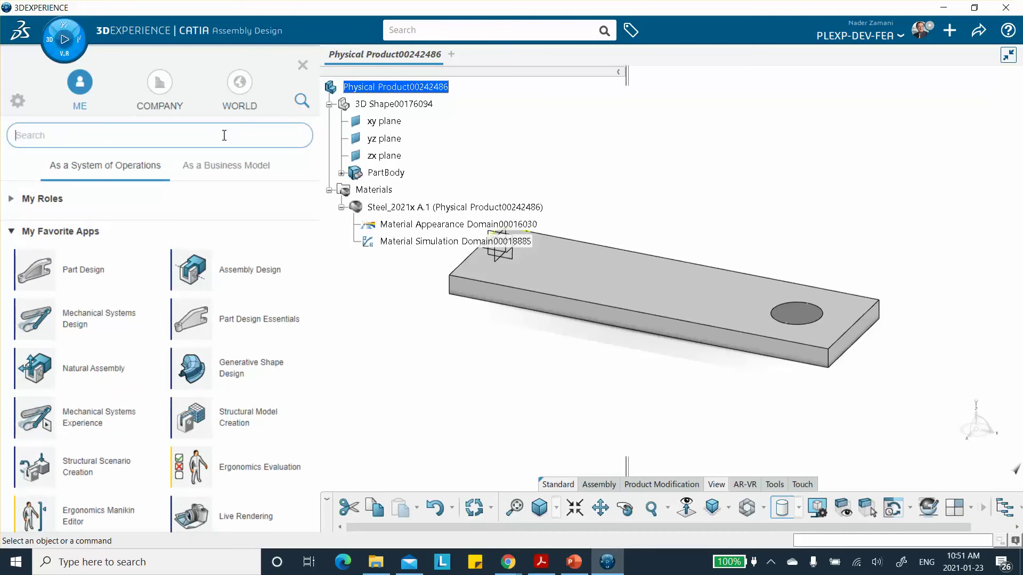
pyautogui.write('sta')
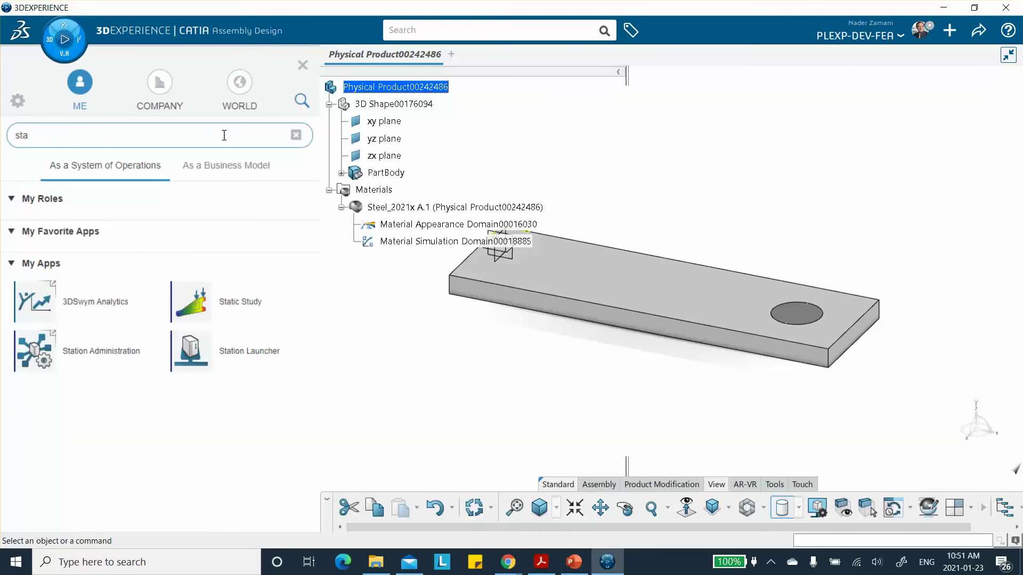
pyautogui.click(203, 307)
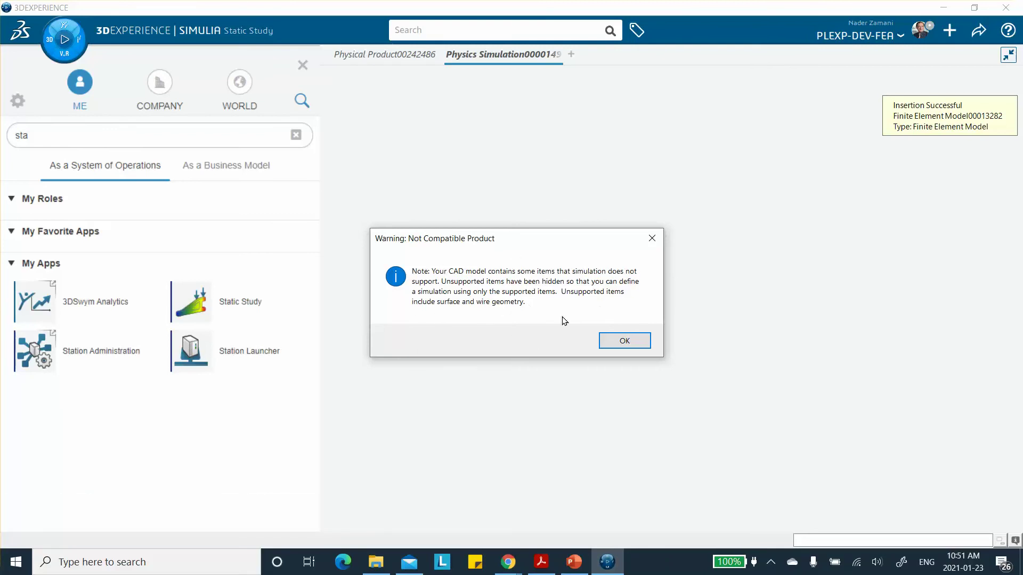
pyautogui.click(625, 343)
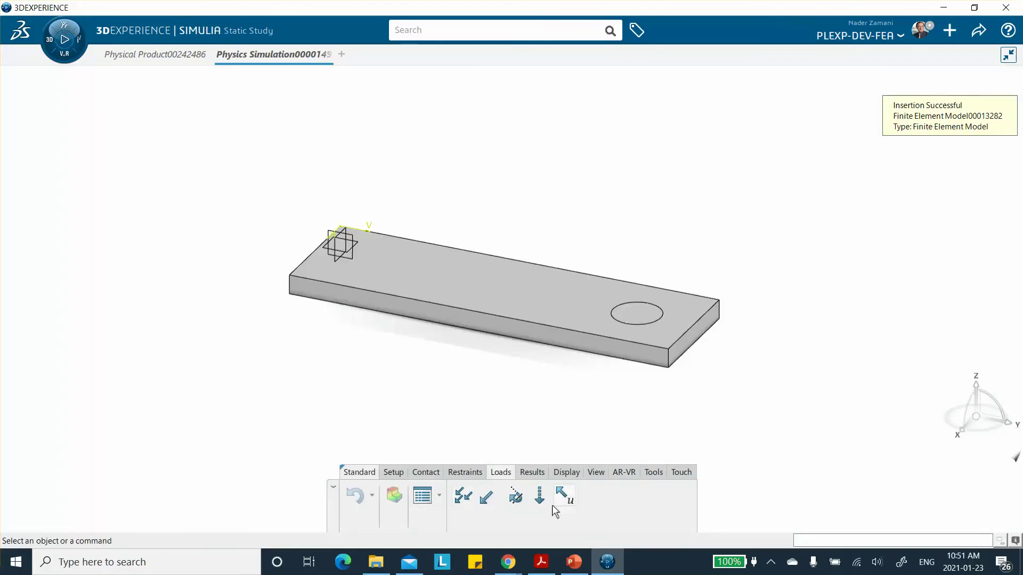
# Browse the Setup and Contact command sets, ending on the Setup commands
pyautogui.click(392, 474)
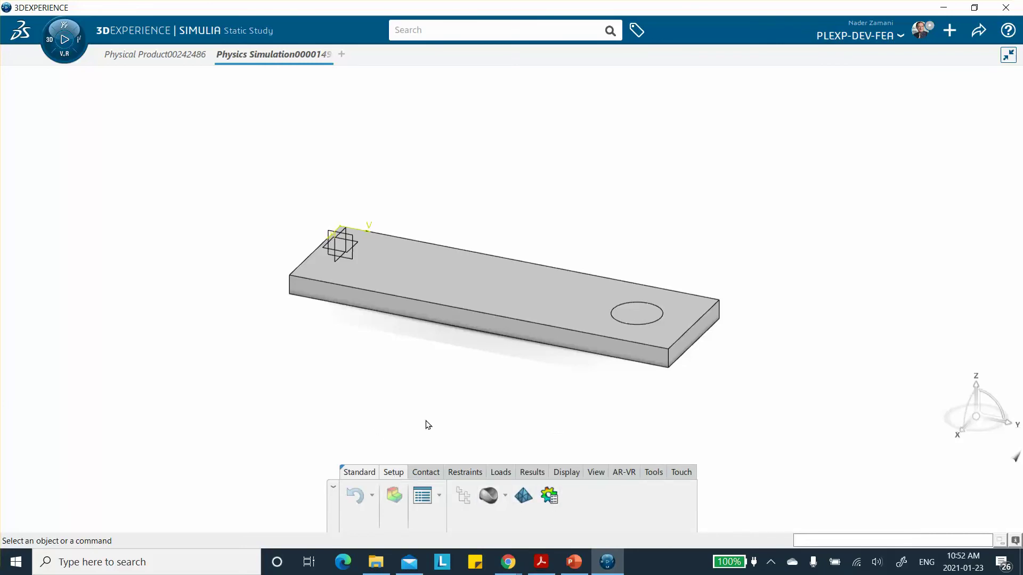
pyautogui.click(420, 471)
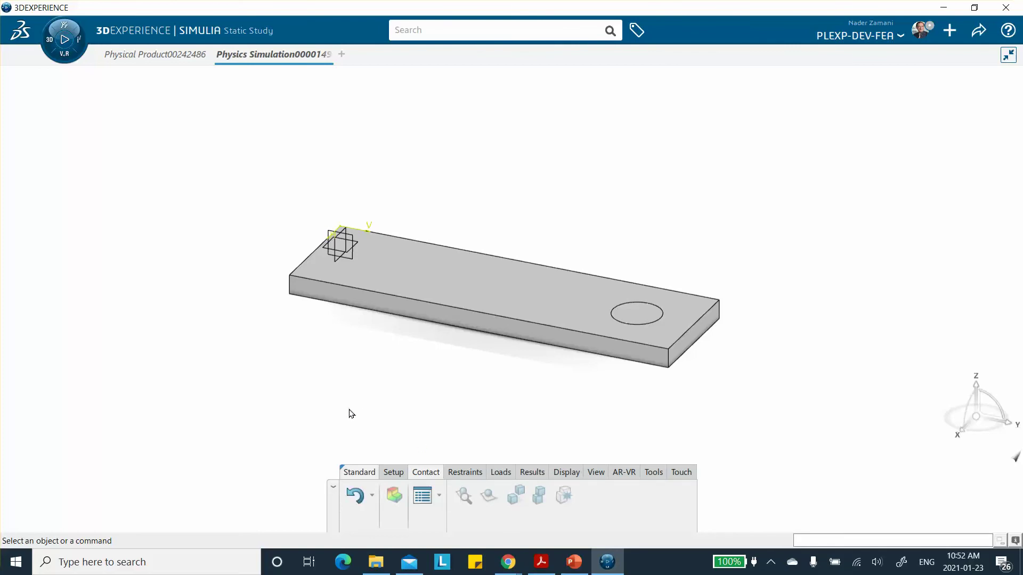
pyautogui.click(393, 473)
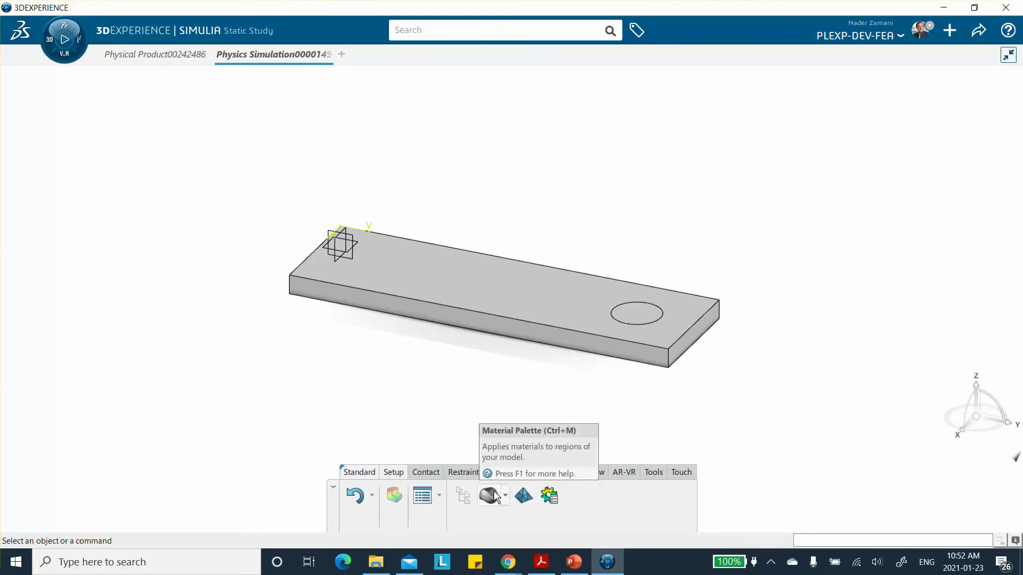
# Raise the global mesh density toward Fine, from 50 to 56, and apply it
pyautogui.click(523, 498)
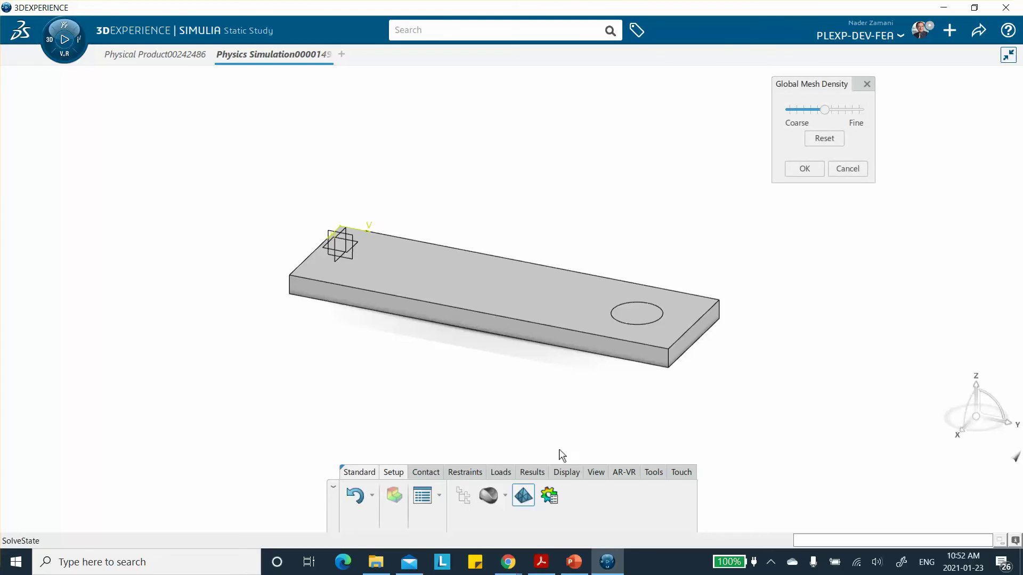
pyautogui.moveTo(784, 88); pyautogui.dragTo(756, 136)
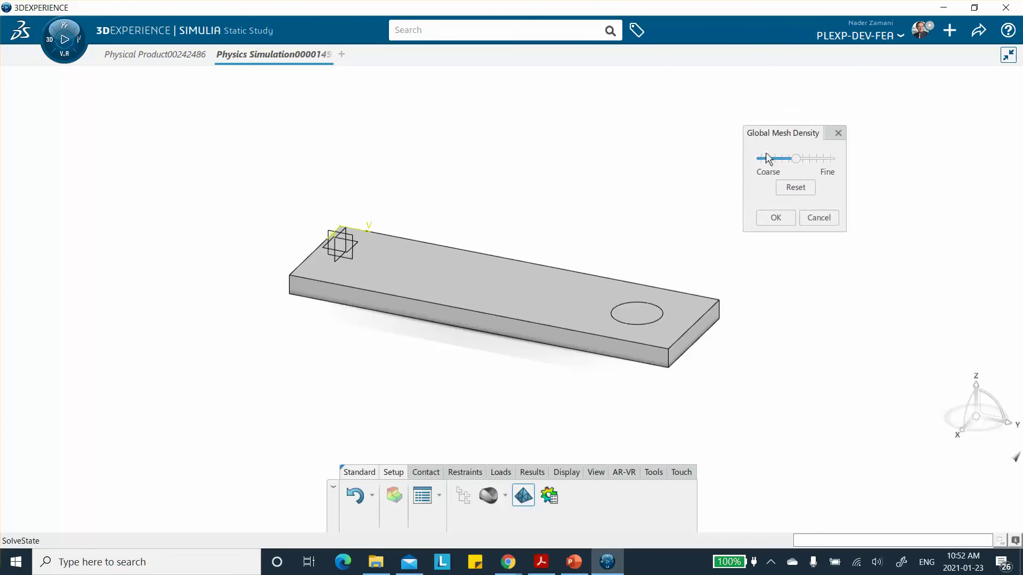
pyautogui.moveTo(795, 160)
pyautogui.mouseDown()
pyautogui.moveTo(810, 160)
pyautogui.moveTo(795, 159)
pyautogui.mouseUp()
pyautogui.click(795, 160)
pyautogui.moveTo(795, 159); pyautogui.dragTo(809, 160)
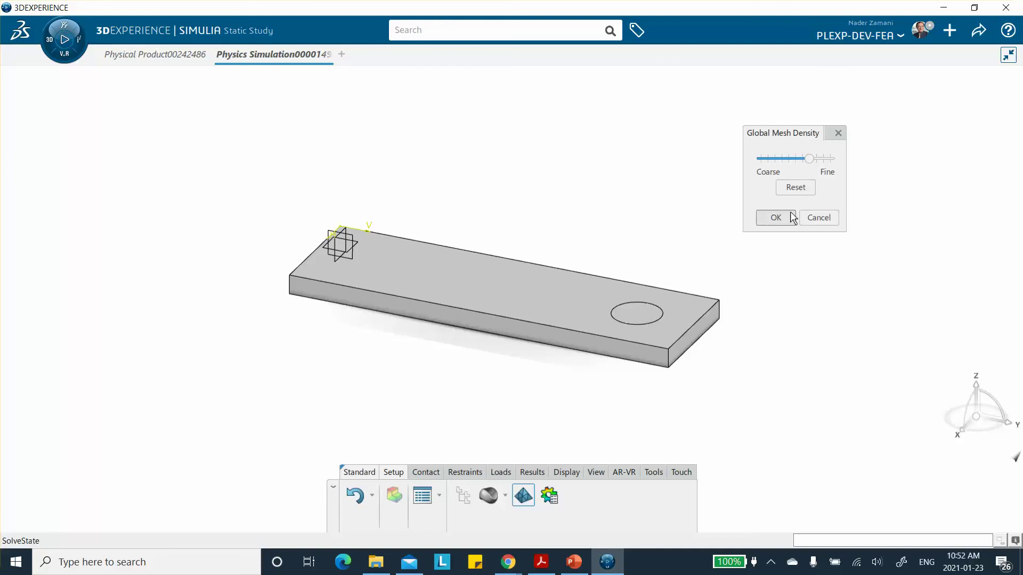
pyautogui.click(775, 219)
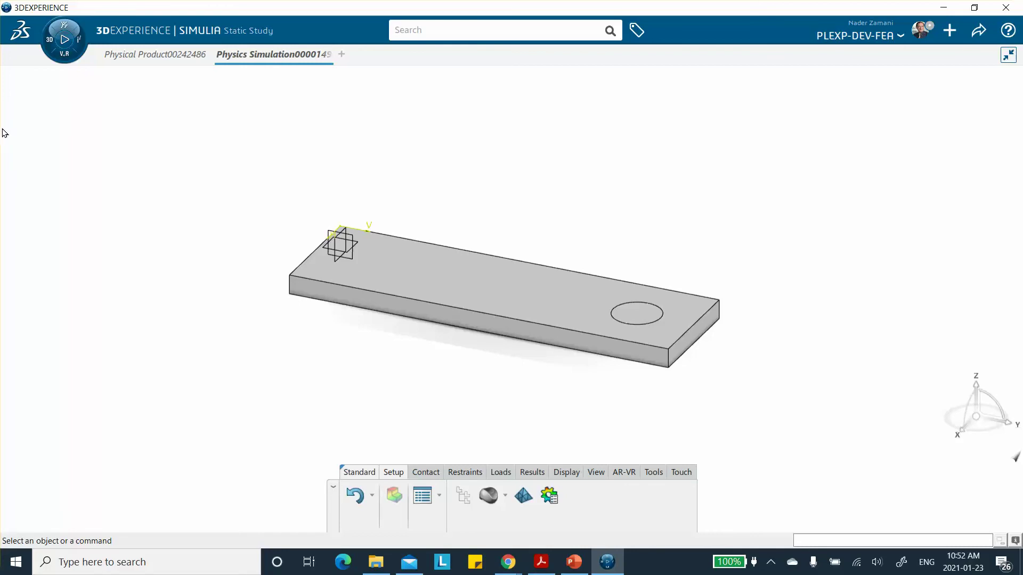
pyautogui.moveTo(146, 58)
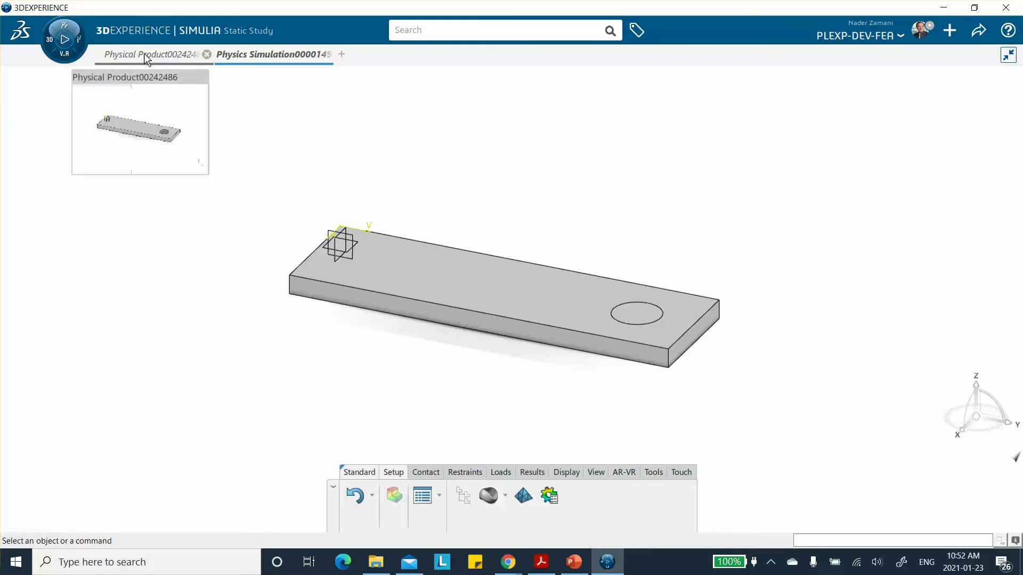
pyautogui.click(140, 55)
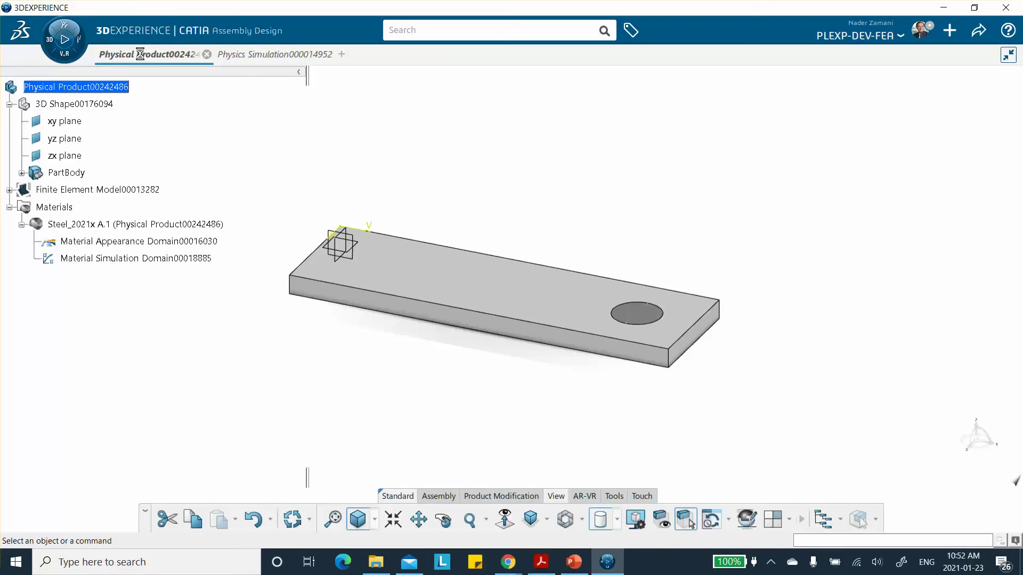
pyautogui.click(258, 56)
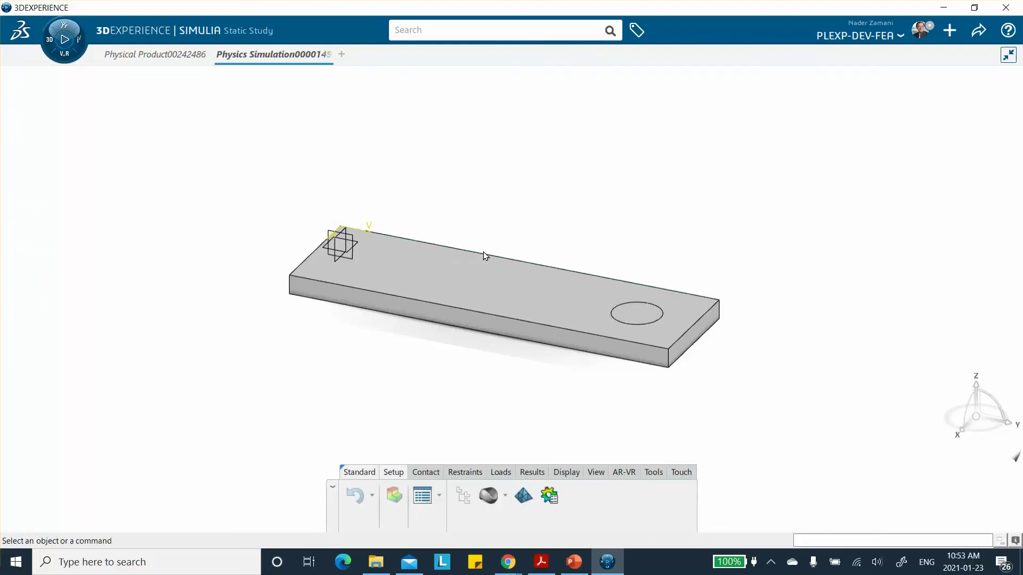
pyautogui.rightClick(765, 124)
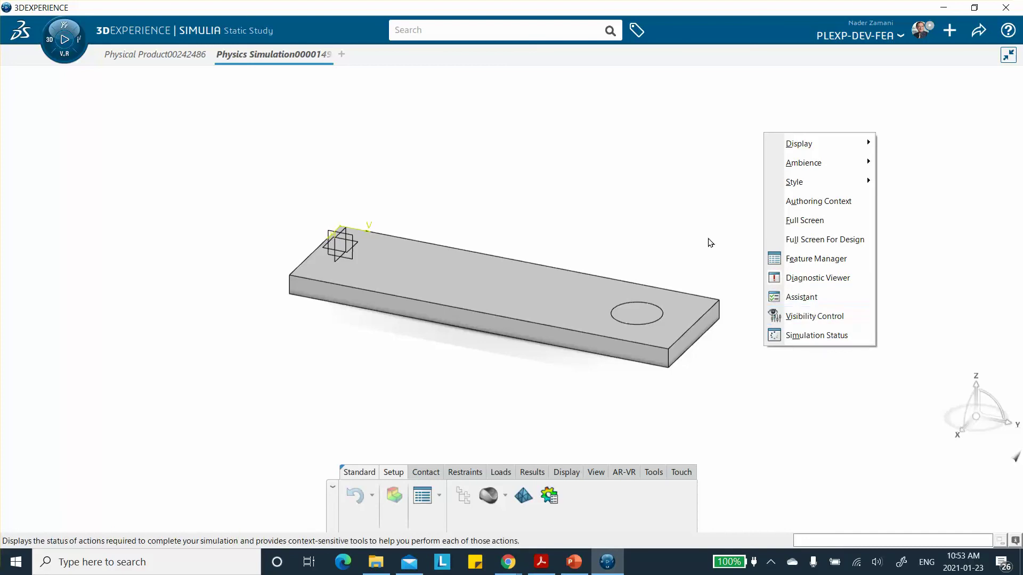
pyautogui.click(693, 225)
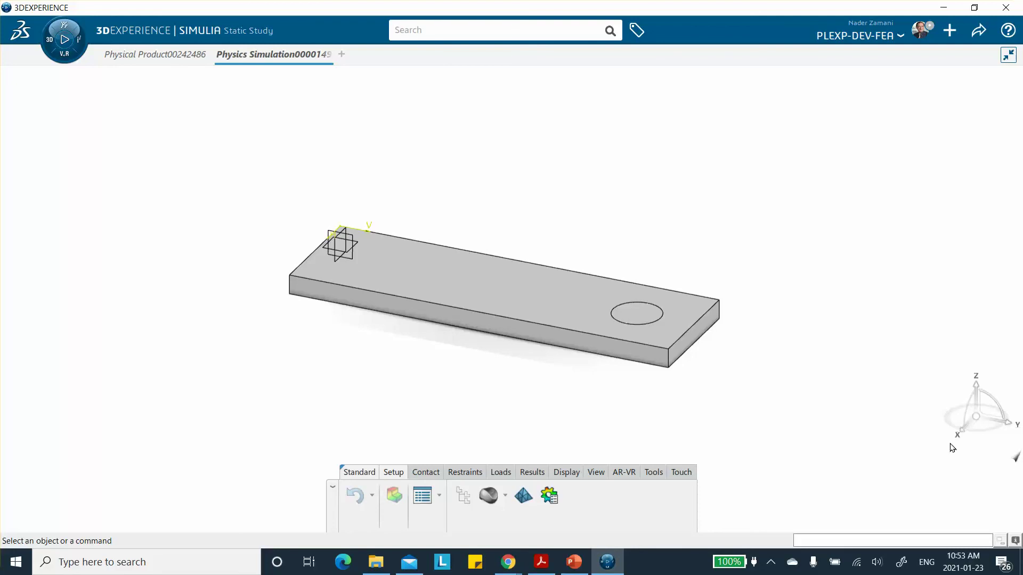
pyautogui.click(1018, 461)
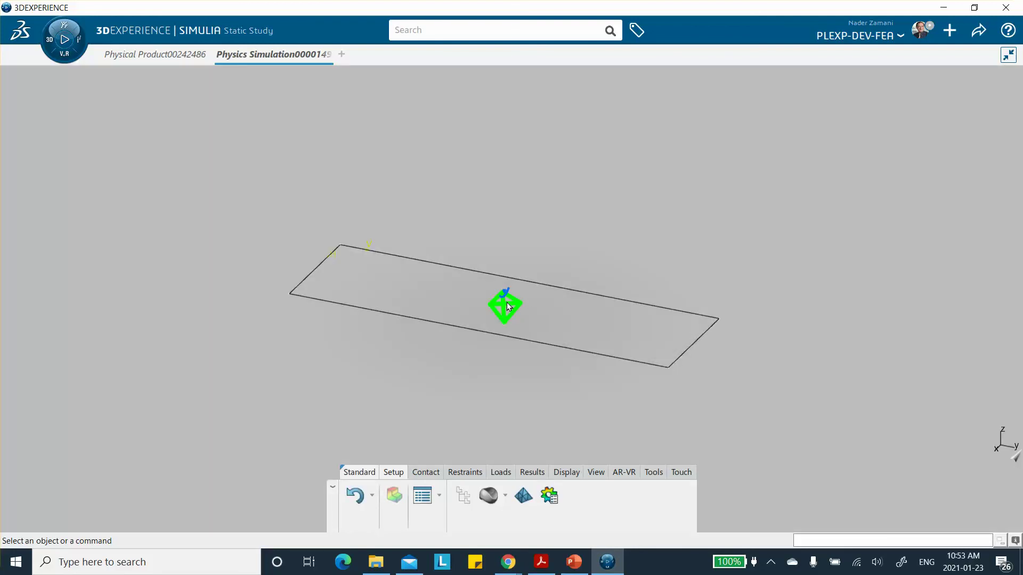
pyautogui.click(1017, 463)
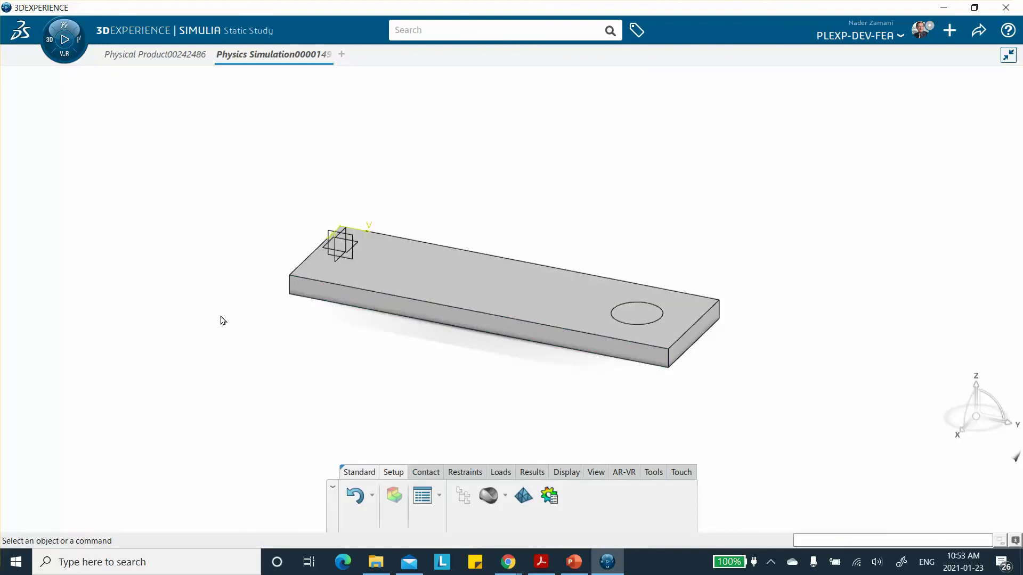
# Hide/Show the Finite Element Model in the Physical Product, then return to the Physics Simulation
pyautogui.click(158, 56)
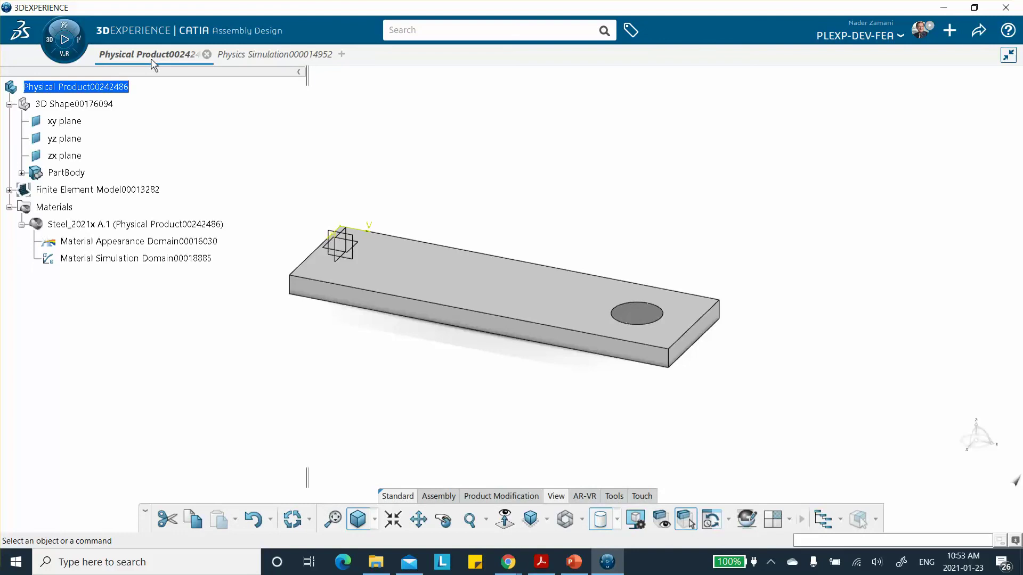
pyautogui.click(9, 191)
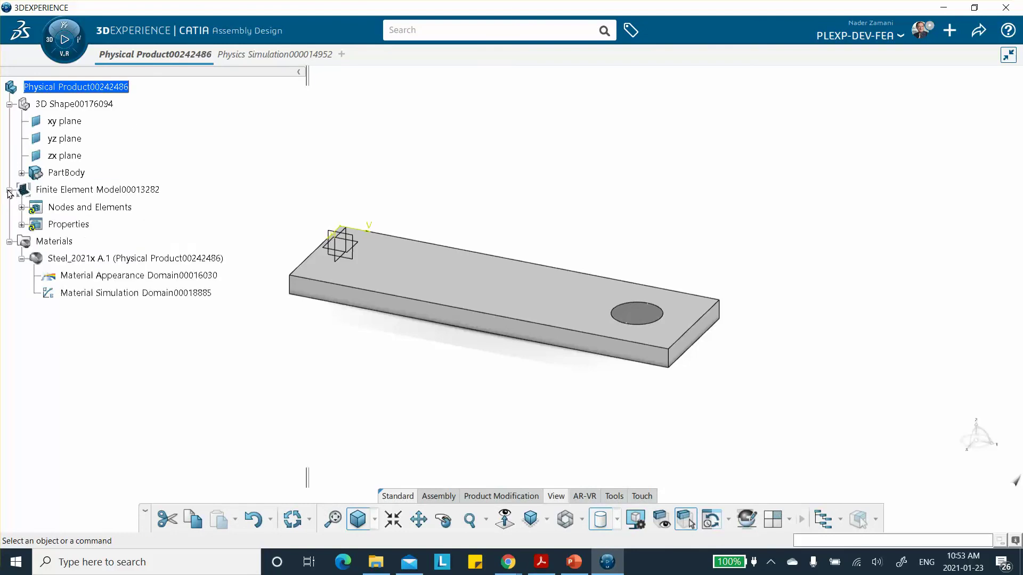
pyautogui.rightClick(99, 191)
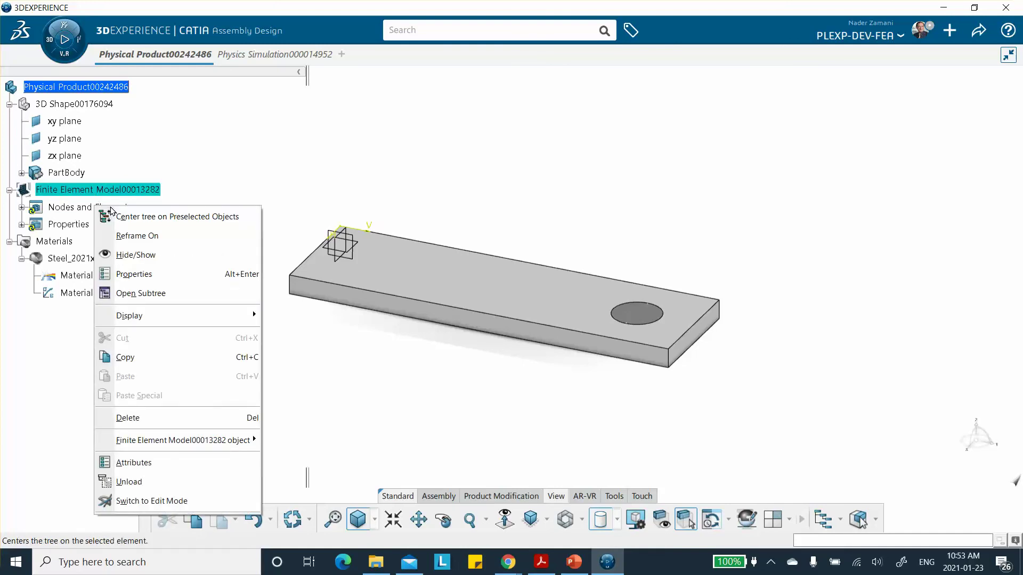
pyautogui.click(133, 255)
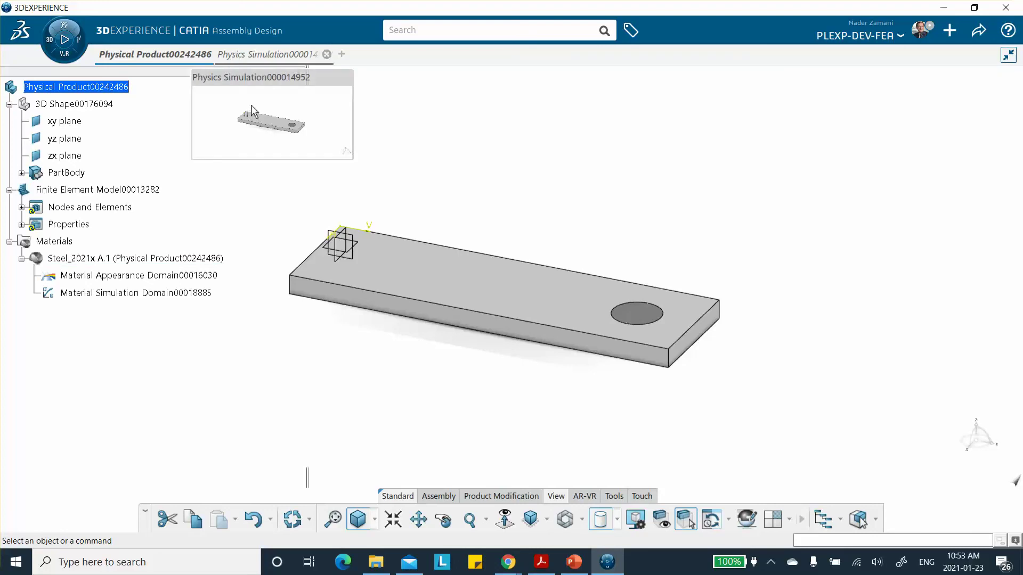
pyautogui.click(254, 103)
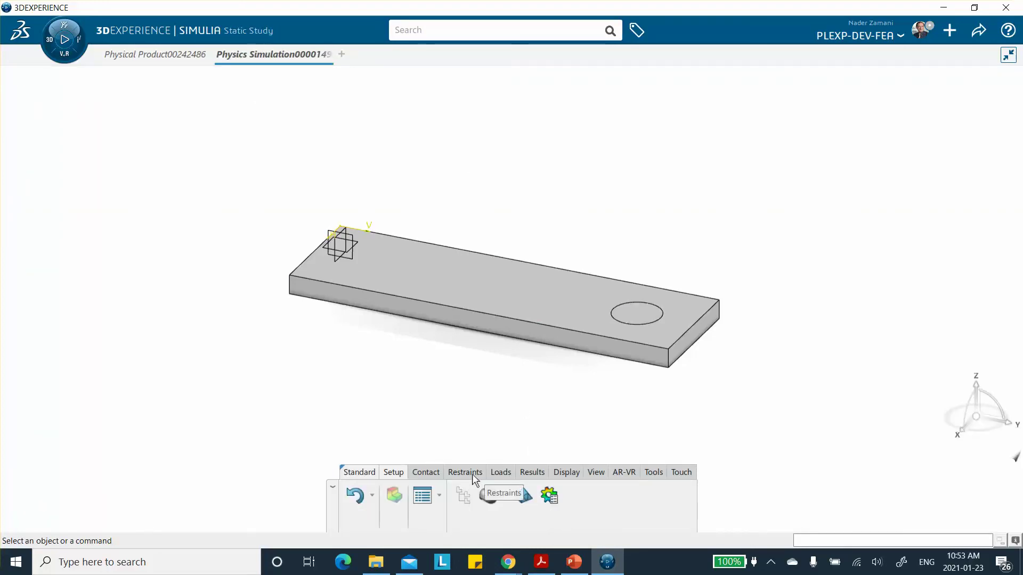
# Create Clamp.1 fixing the plate's end face opposite the circular face
pyautogui.click(567, 472)
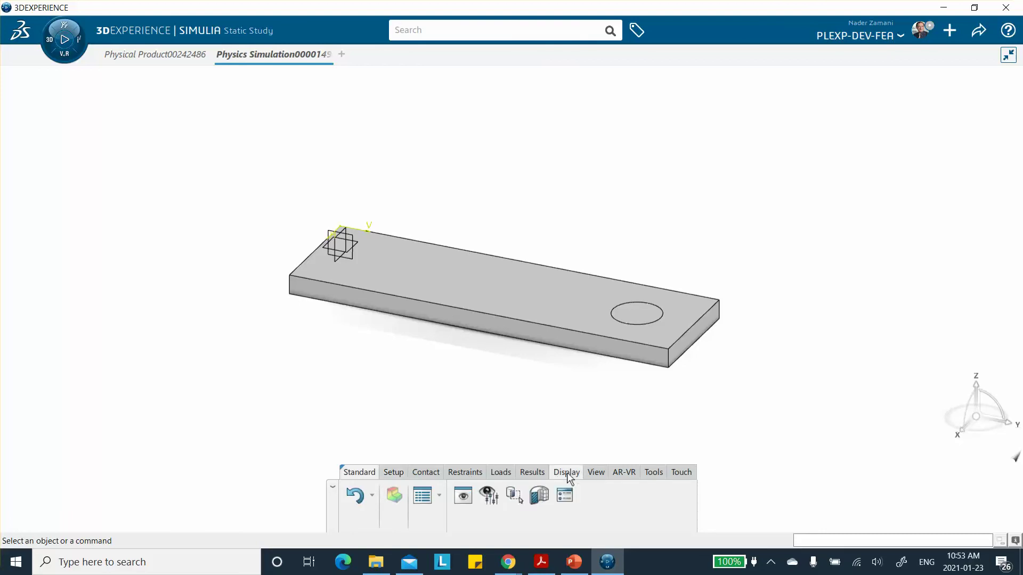
pyautogui.click(595, 474)
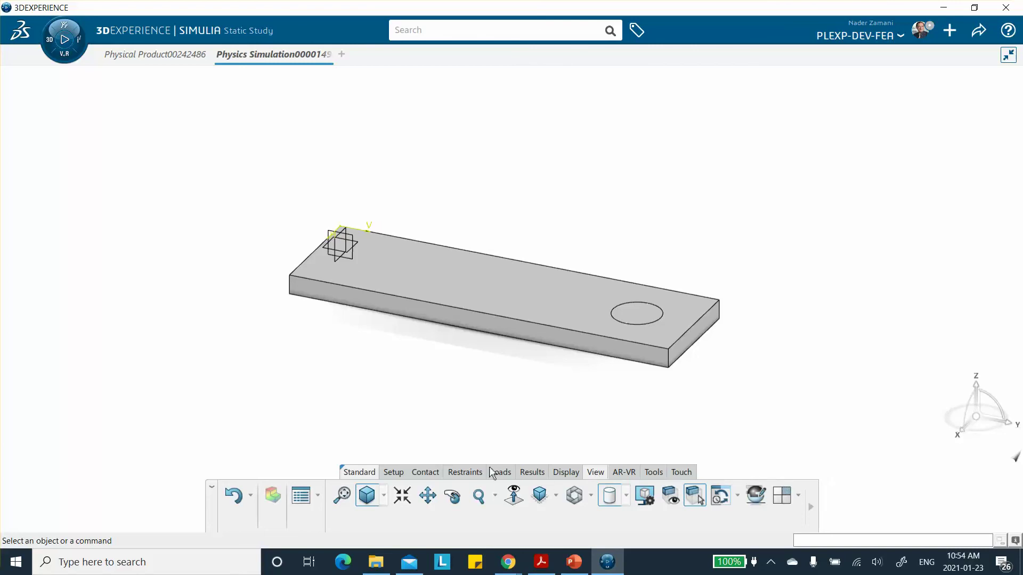
pyautogui.click(392, 472)
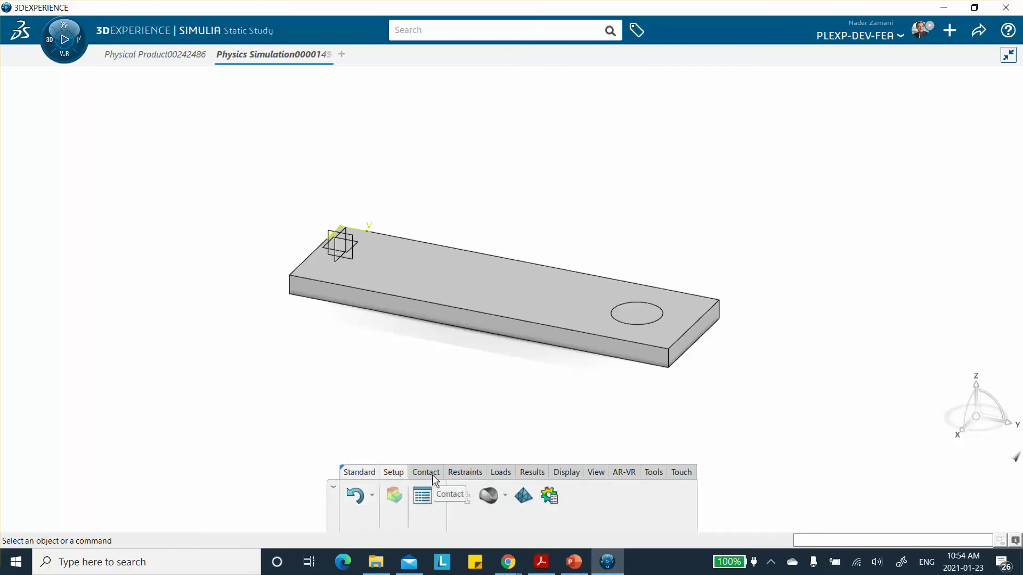
pyautogui.click(463, 473)
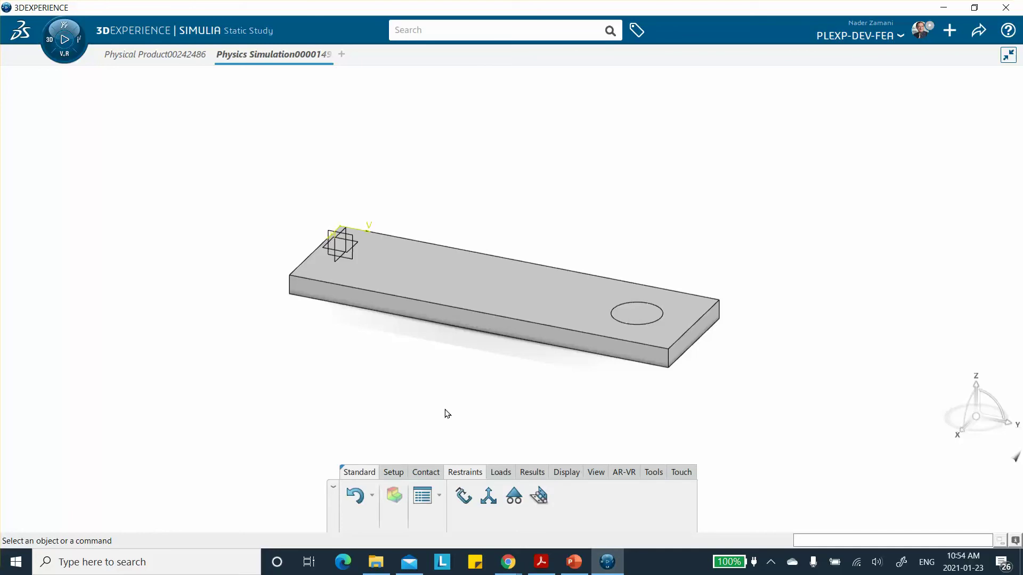
pyautogui.moveTo(362, 361); pyautogui.dragTo(557, 366, button='middle')
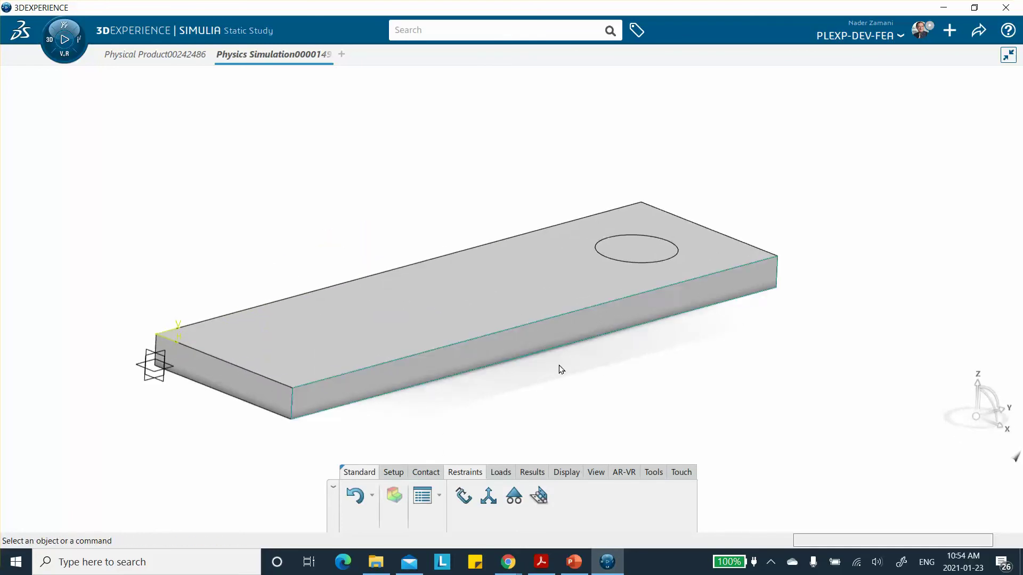
pyautogui.click(463, 497)
pyautogui.click(226, 374)
pyautogui.click(782, 206)
pyautogui.moveTo(756, 281); pyautogui.dragTo(522, 383, button='middle')
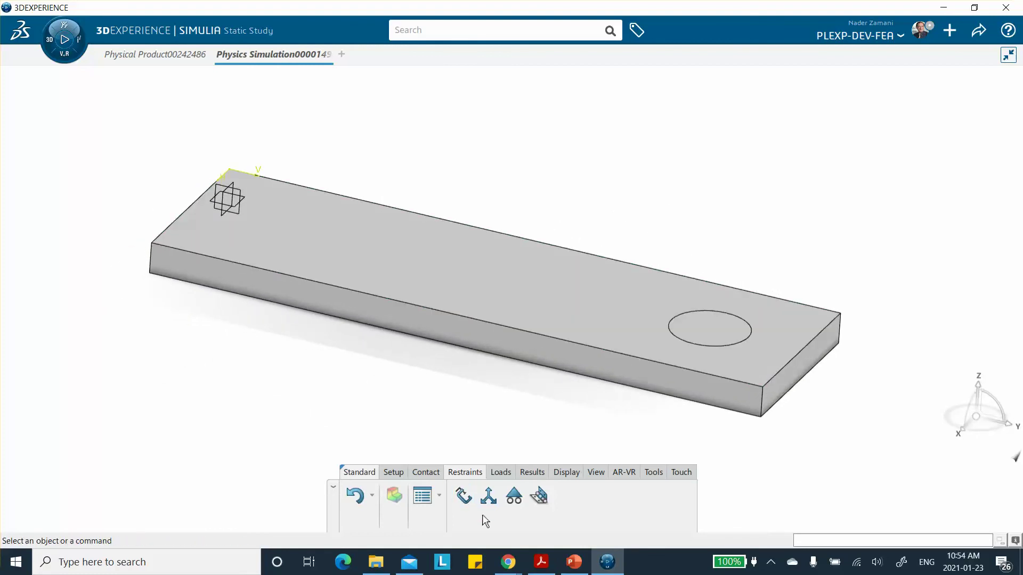
pyautogui.click(502, 474)
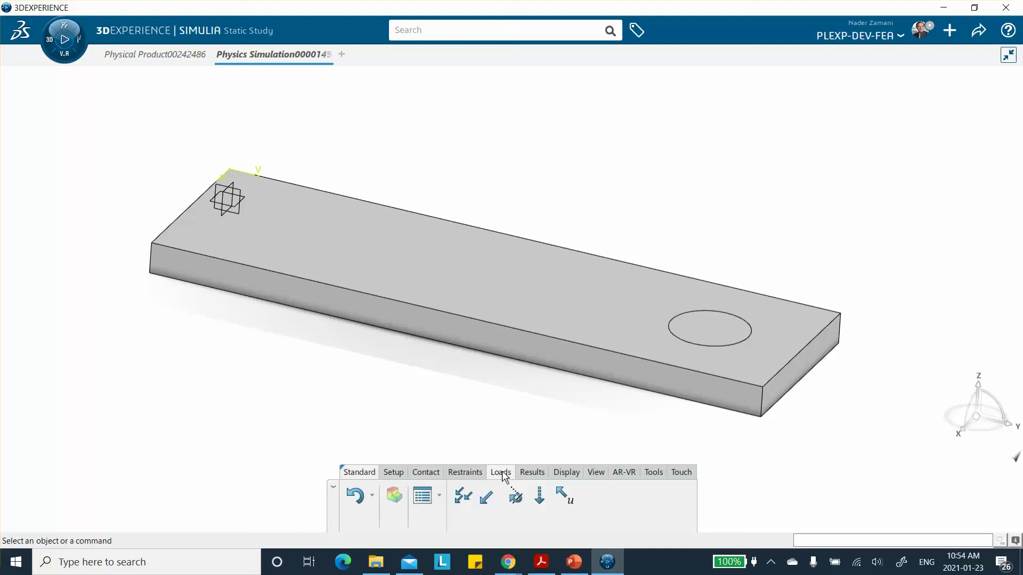
# Create Pressure.1 of 1000N_m2 on the plate's circular top face
pyautogui.click(463, 496)
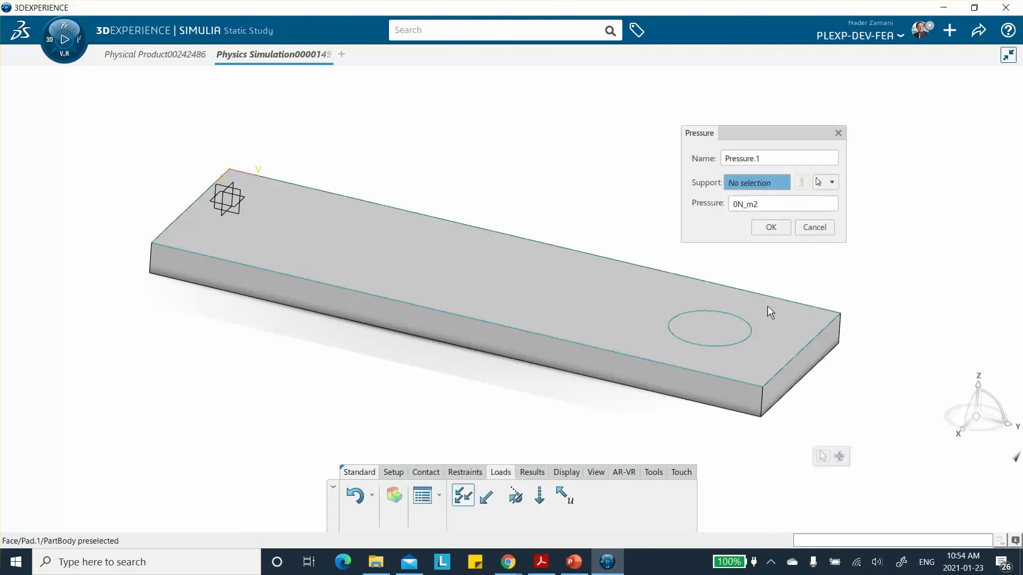
pyautogui.click(732, 333)
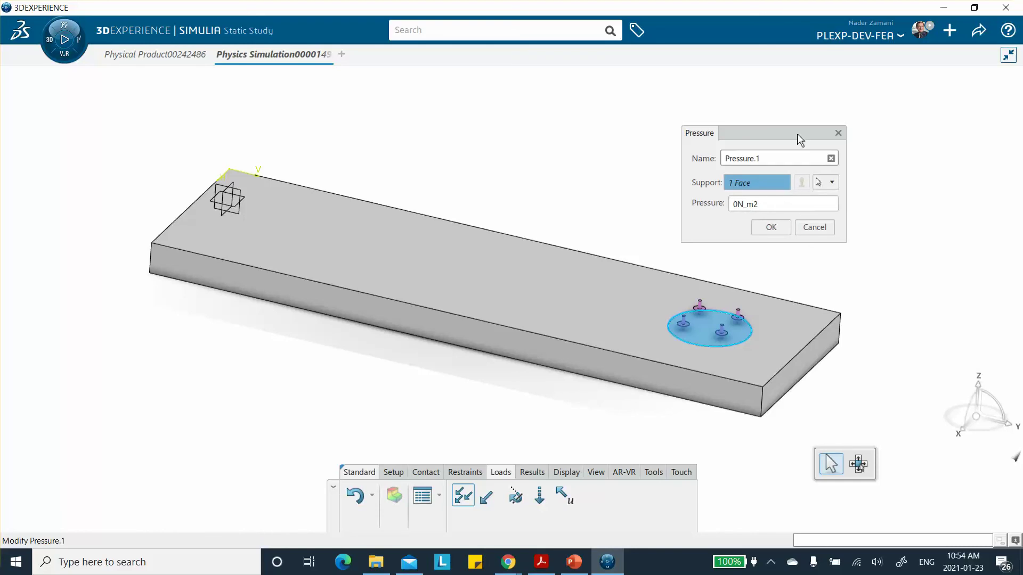
pyautogui.click(762, 204)
pyautogui.write('1000Pa')
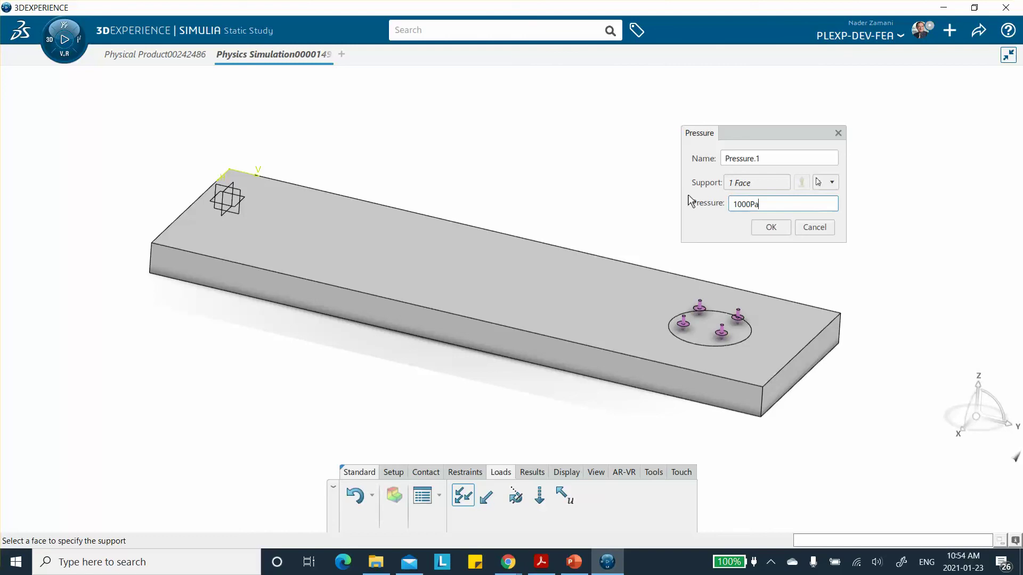
pyautogui.click(778, 156)
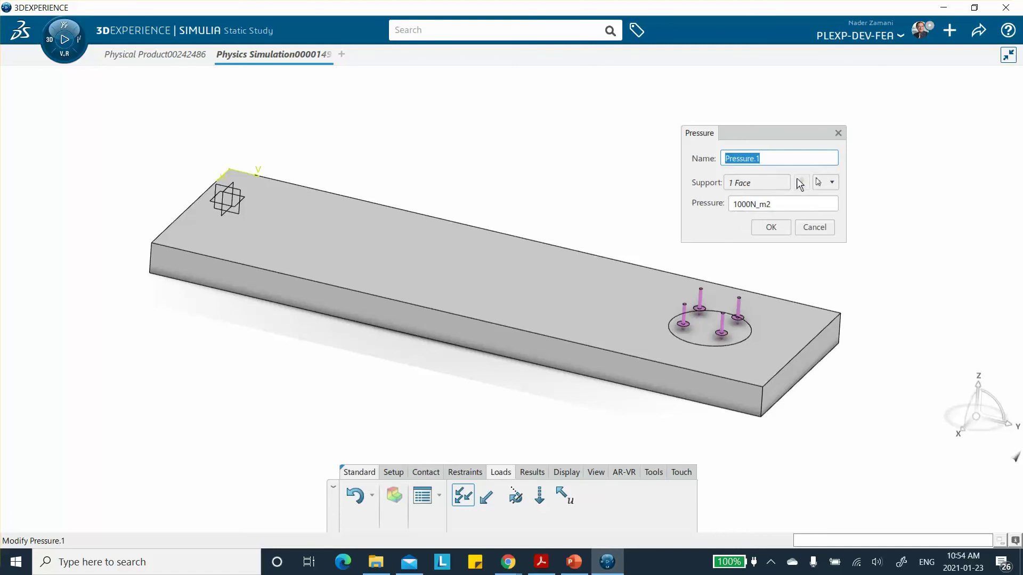
pyautogui.click(779, 229)
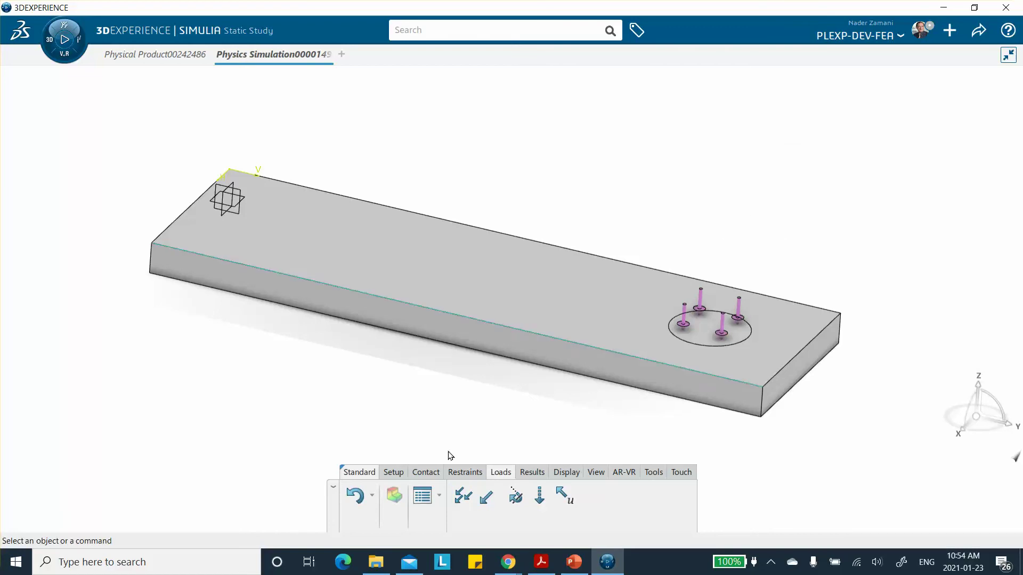
# Run the static simulation to show von Mises stress from 113 to 7.56e+4 Pa
pyautogui.click(533, 473)
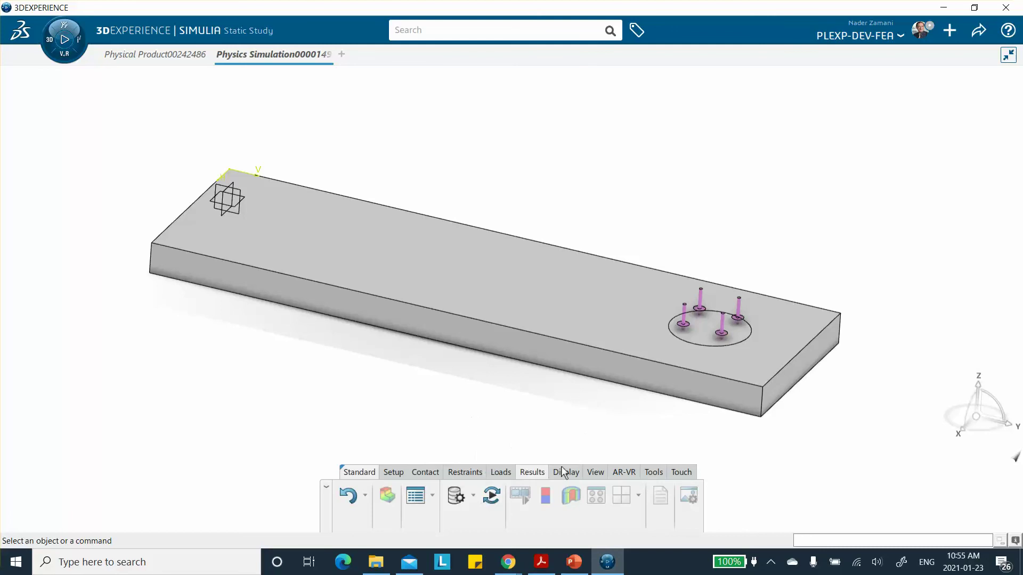
pyautogui.click(491, 496)
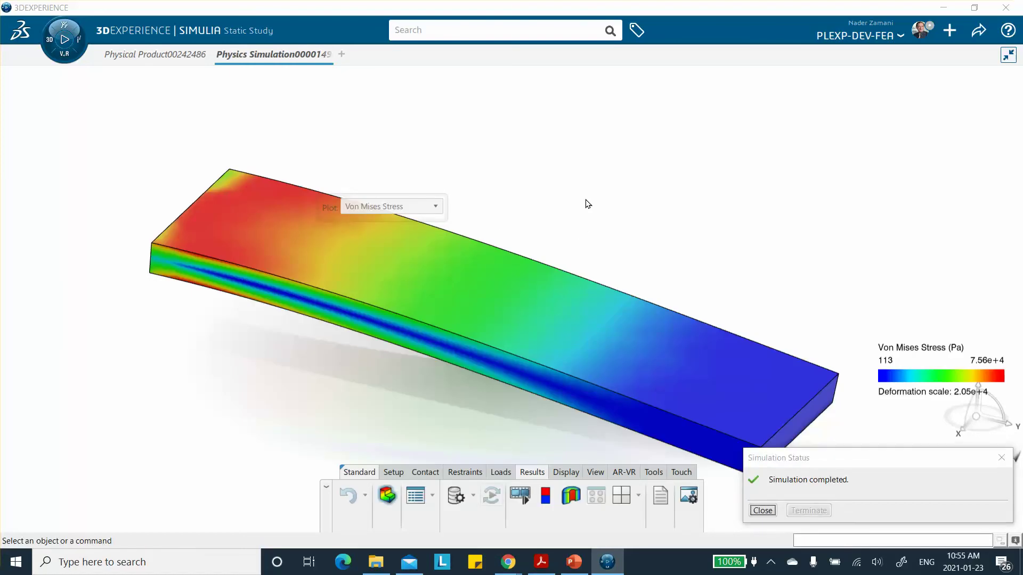
pyautogui.click(769, 515)
pyautogui.moveTo(727, 393); pyautogui.dragTo(687, 329, button='middle')
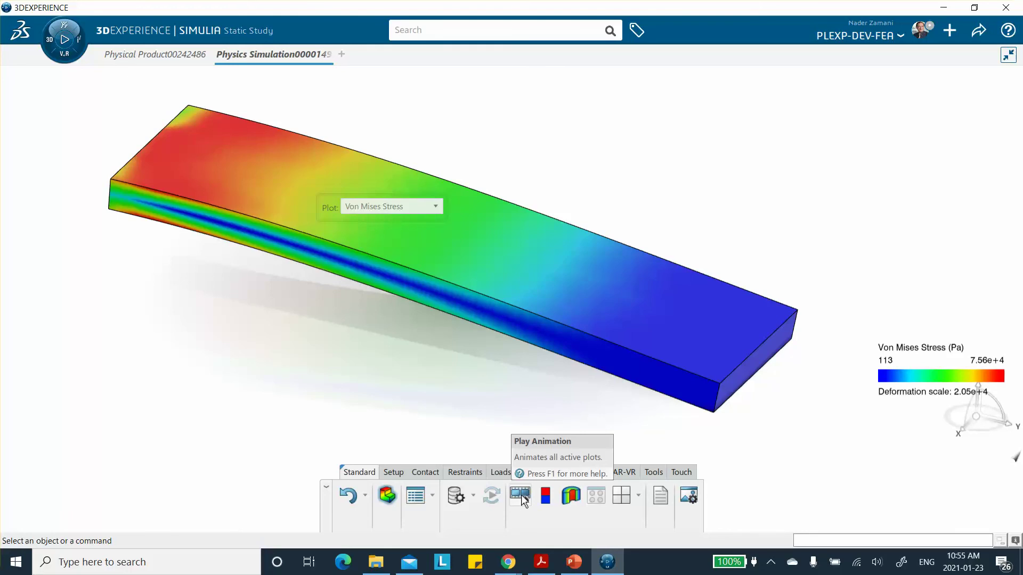
pyautogui.doubleClick(620, 293)
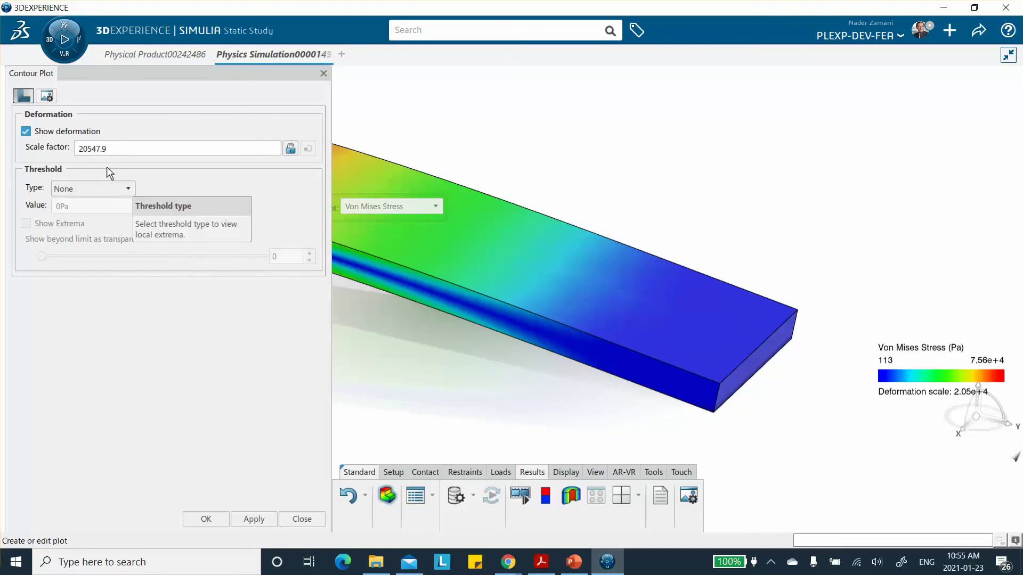
pyautogui.click(104, 145)
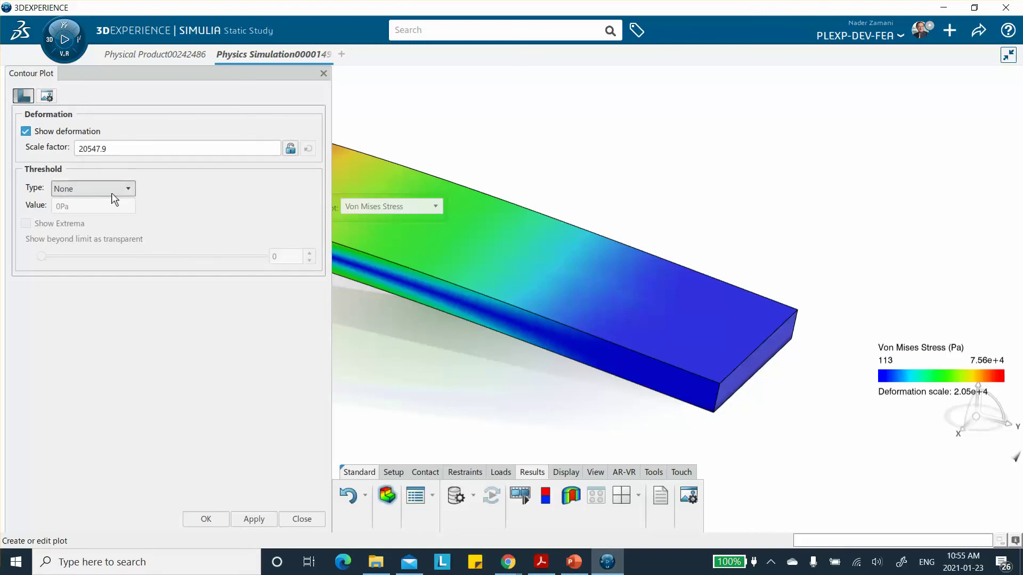
pyautogui.click(47, 96)
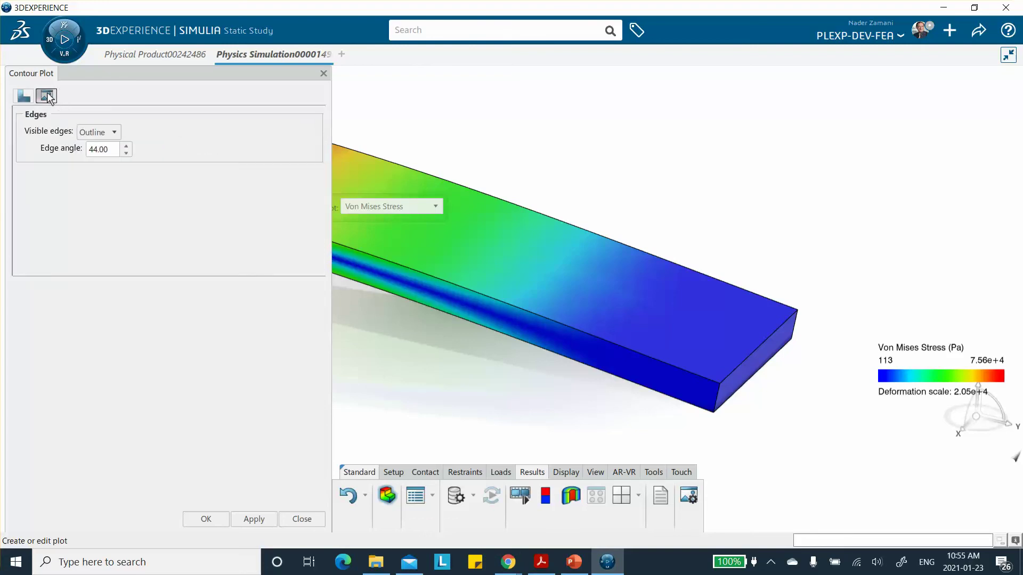
pyautogui.click(323, 74)
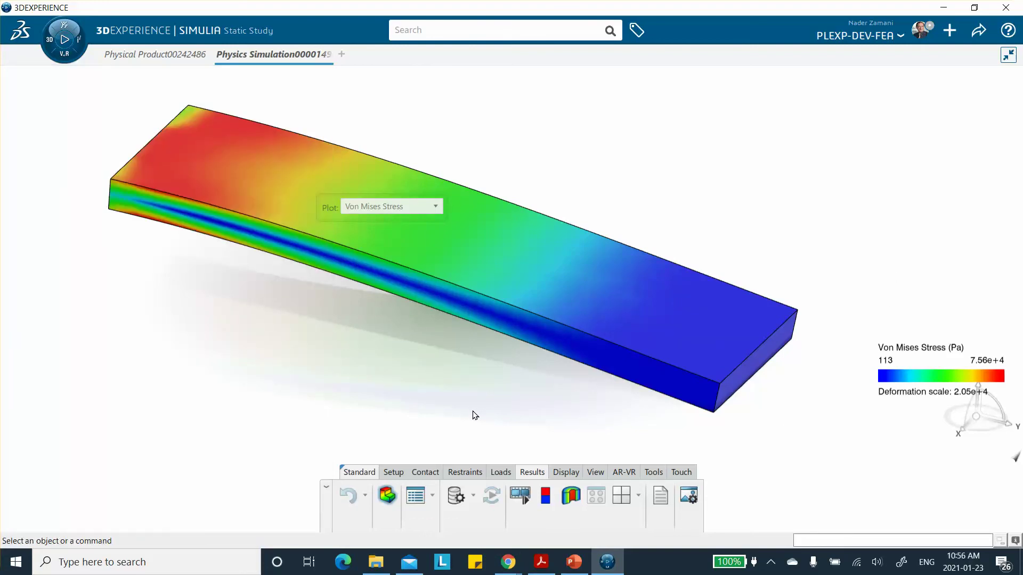
pyautogui.click(570, 497)
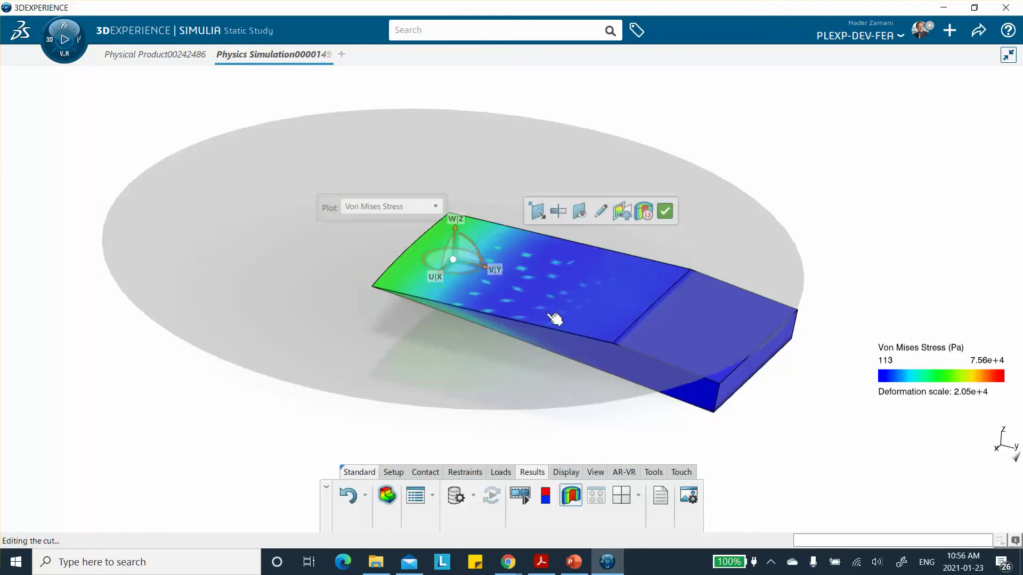
pyautogui.moveTo(458, 232); pyautogui.dragTo(382, 274)
pyautogui.moveTo(381, 274); pyautogui.dragTo(413, 344, button='middle')
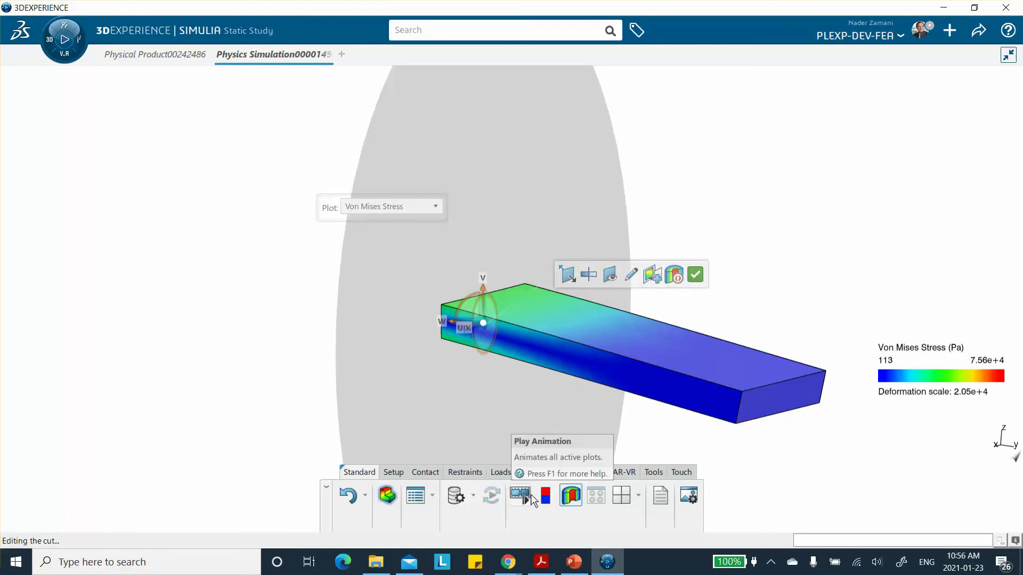
pyautogui.click(570, 497)
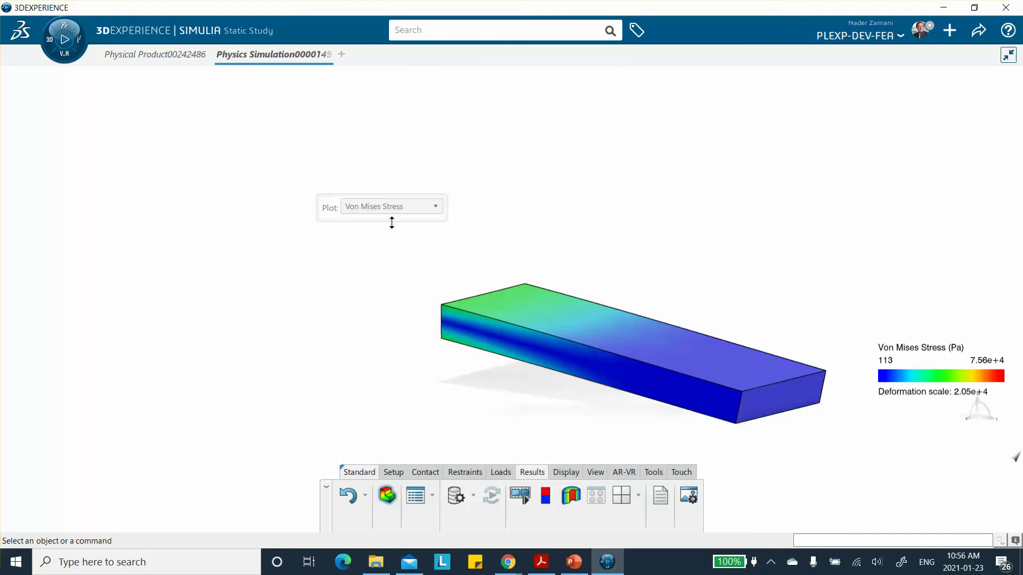
# Switch the result plot from von Mises stress to Displacement, ranging 0 to 0.000974 mm
pyautogui.click(436, 206)
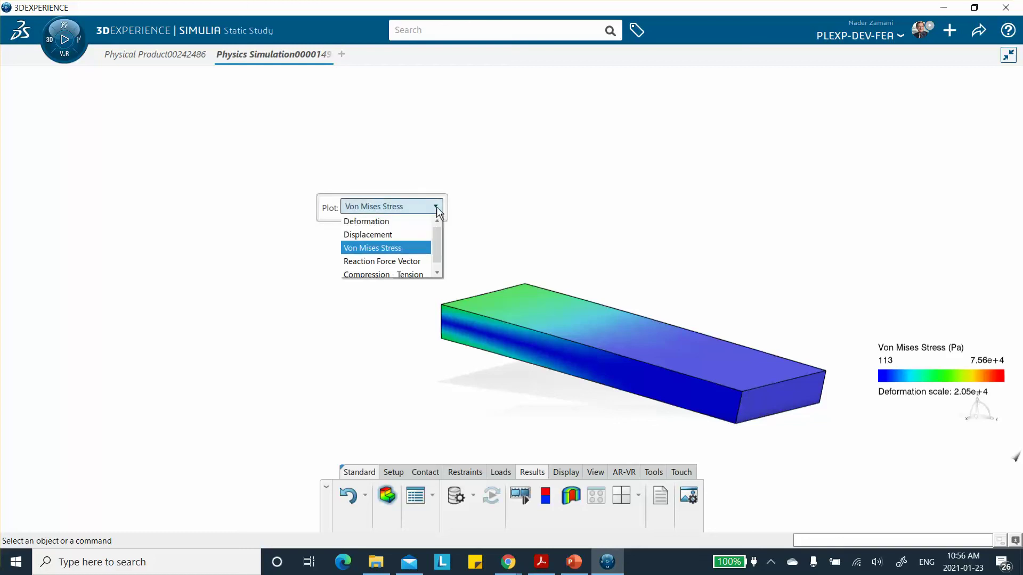
pyautogui.press('Down')
pyautogui.press('Down')
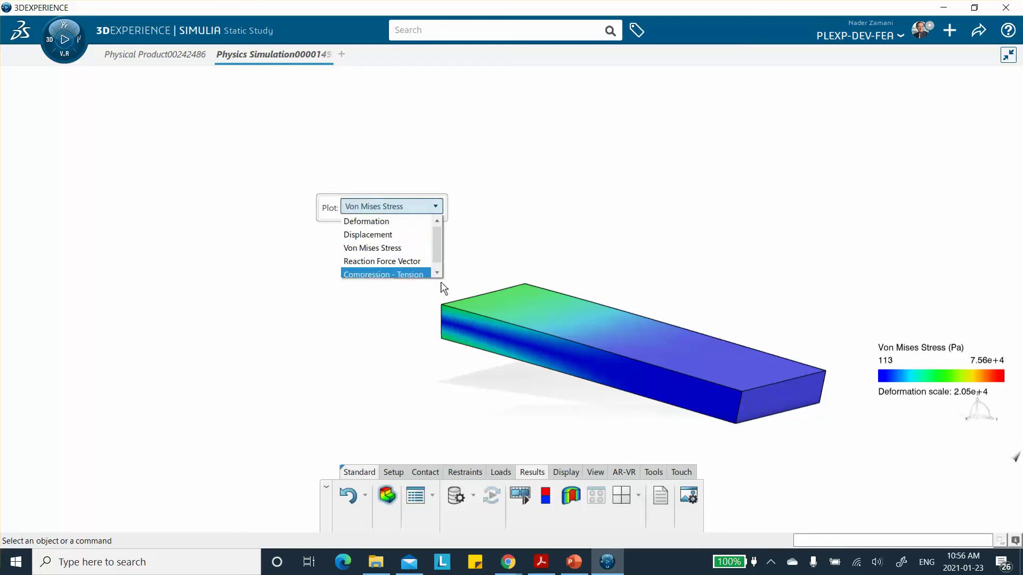
pyautogui.click(380, 223)
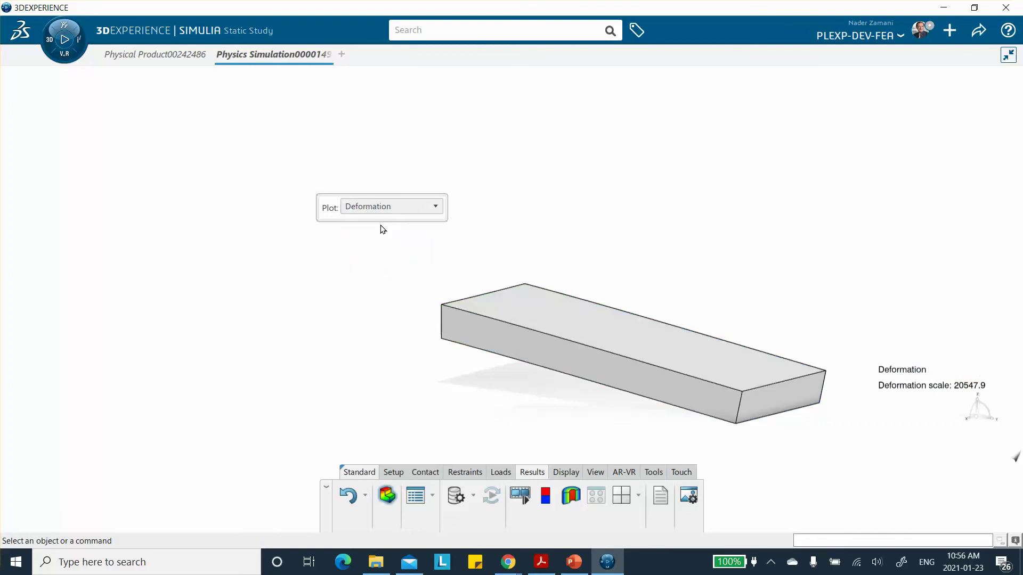
pyautogui.click(435, 207)
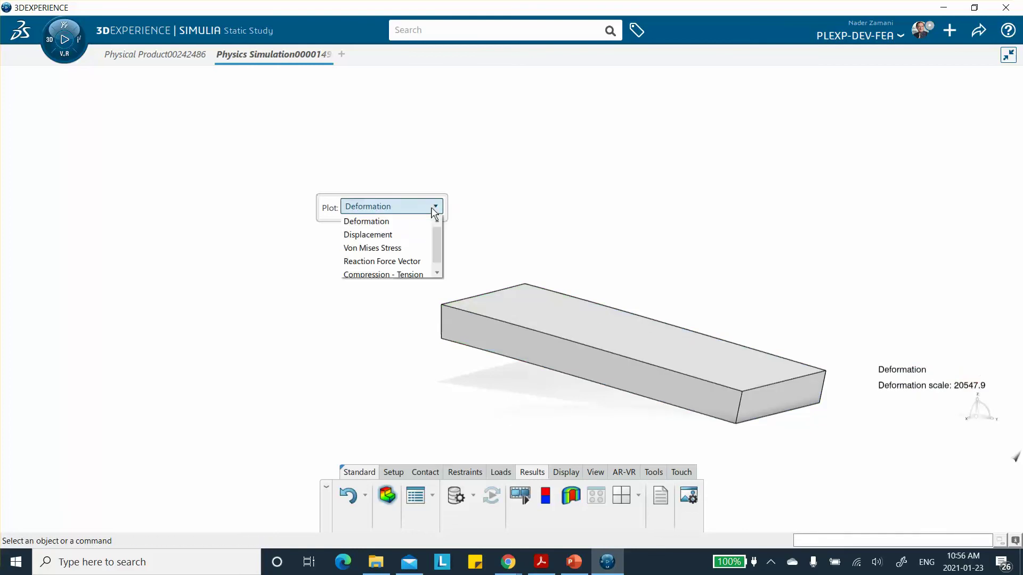
pyautogui.click(408, 237)
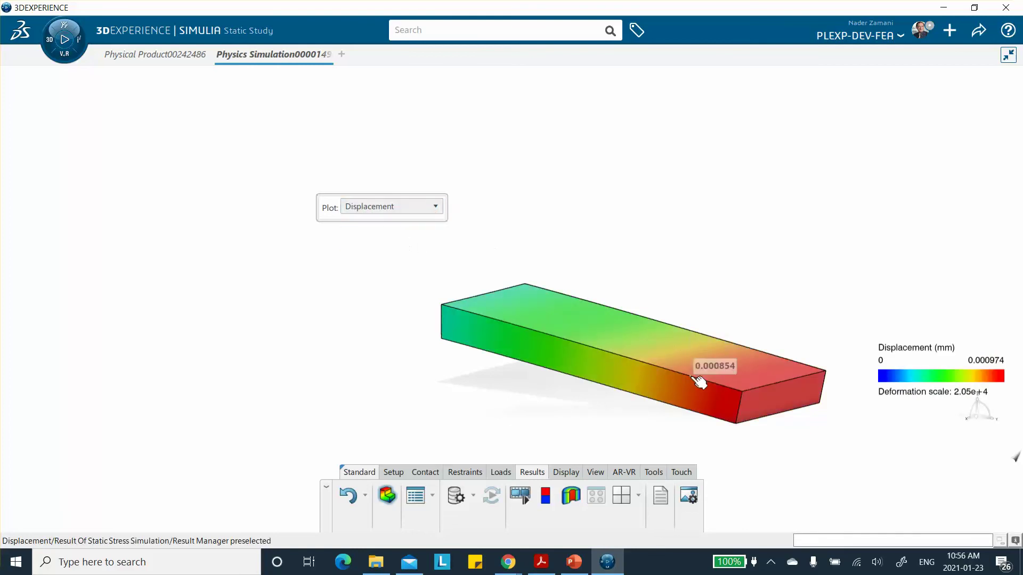
pyautogui.click(436, 208)
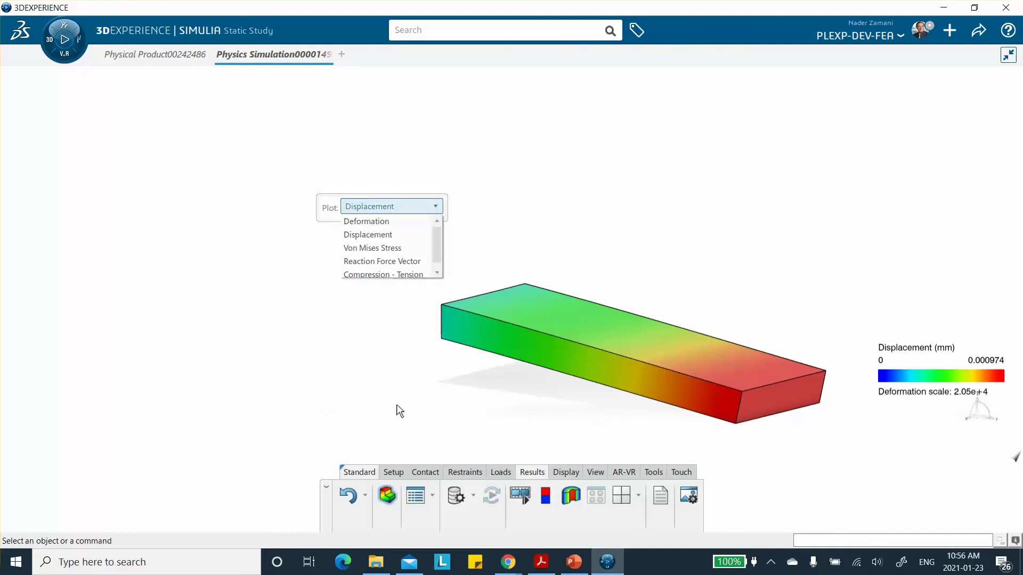
pyautogui.click(1017, 459)
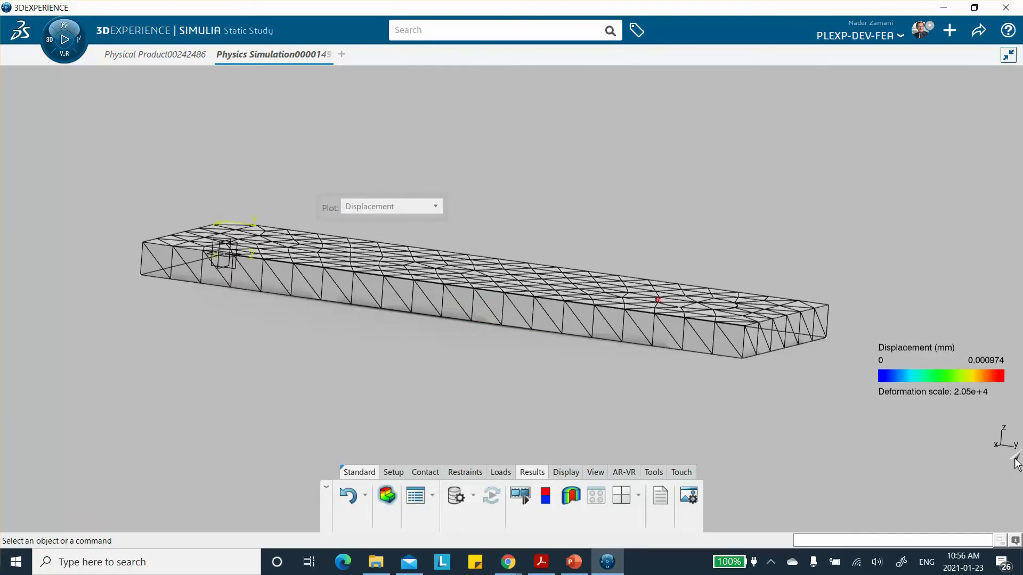
pyautogui.moveTo(680, 223); pyautogui.dragTo(586, 281, button='middle')
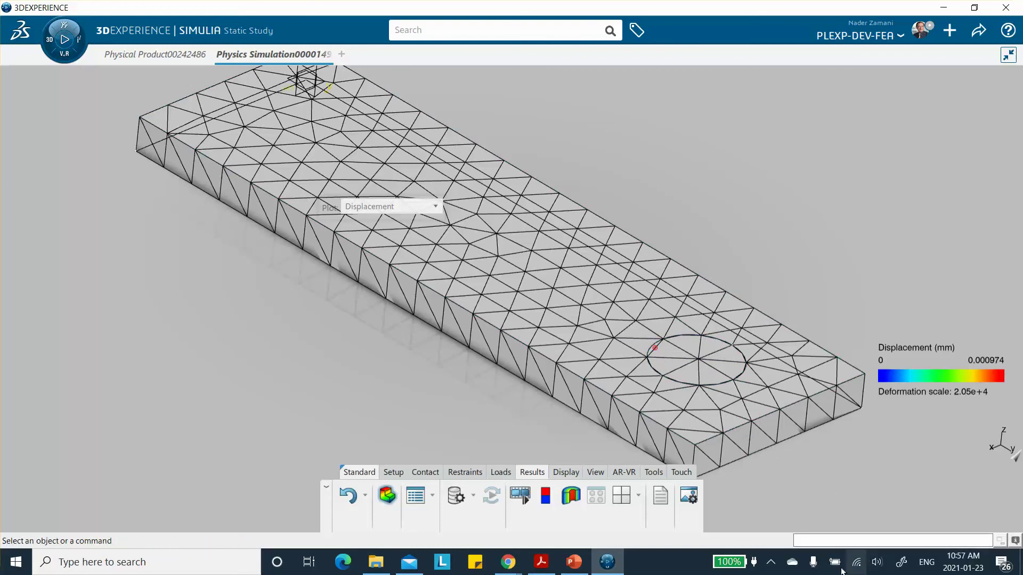
pyautogui.moveTo(691, 372); pyautogui.dragTo(675, 357, button='middle')
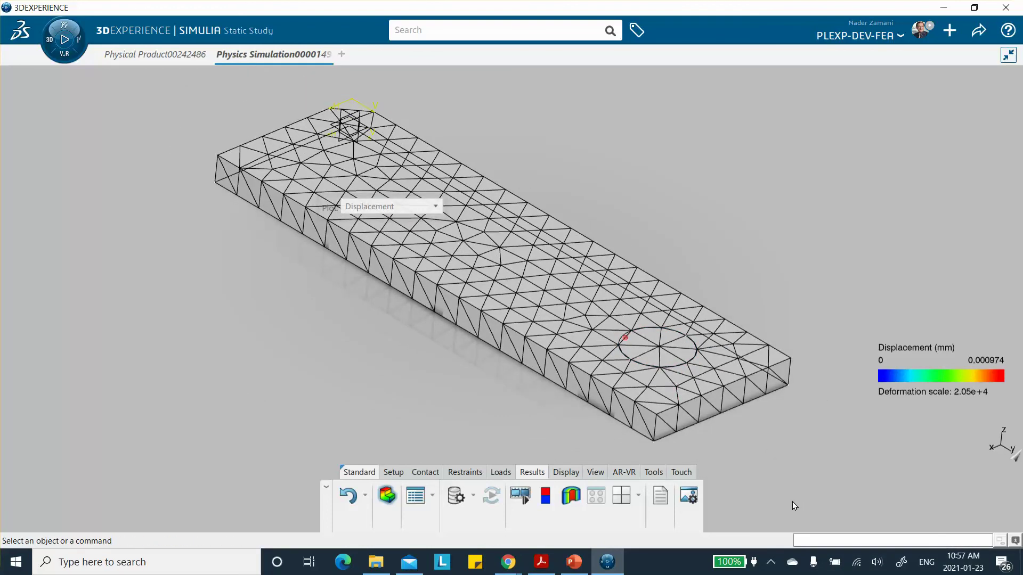
pyautogui.click(771, 561)
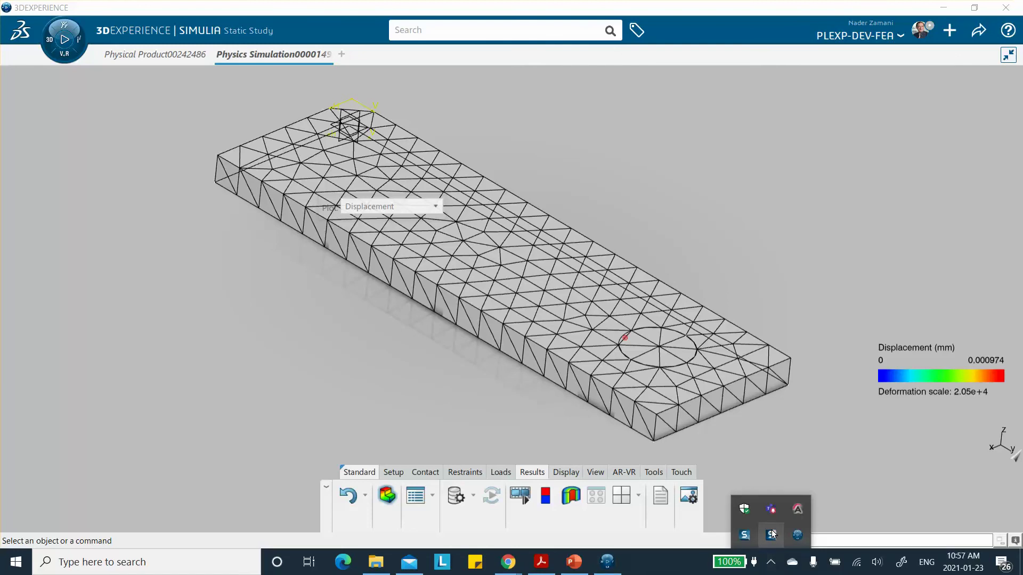